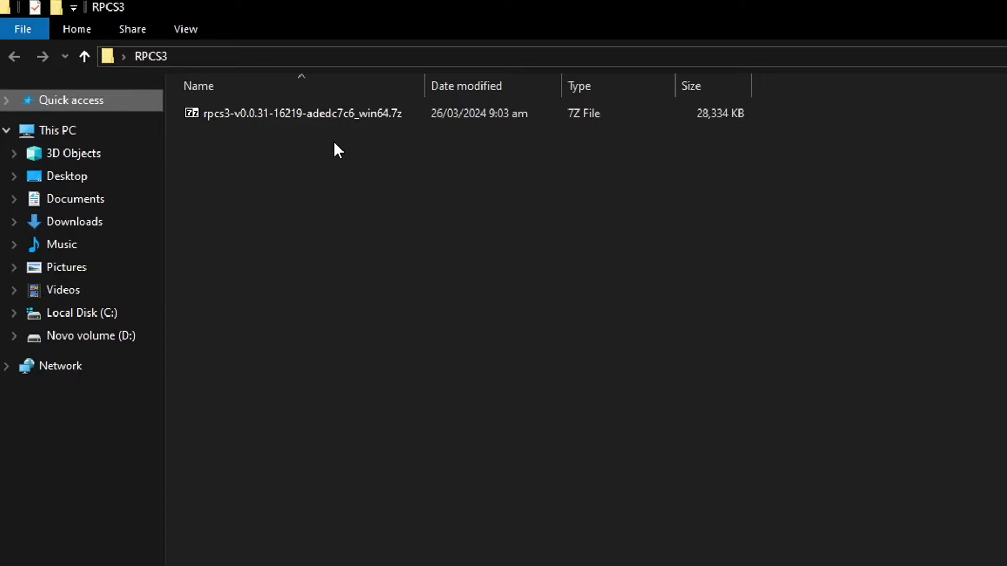
Step: Extract rpcs3-v0.0.31-16219-adedc7c6_win64.7z into the current folder with 7-Zip and permanently delete the archive
click(309, 113)
right_click(309, 113)
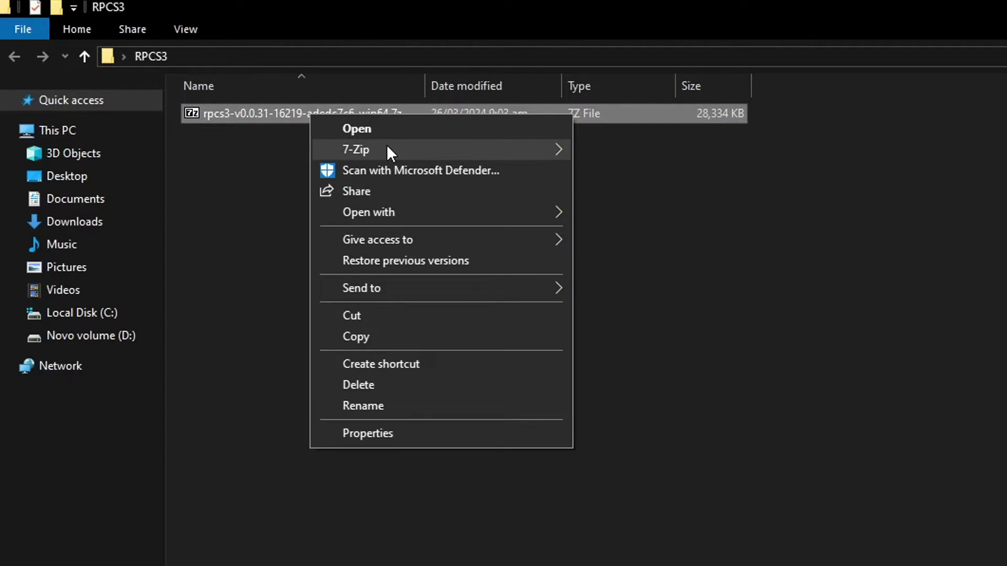
mouse_move(386, 149)
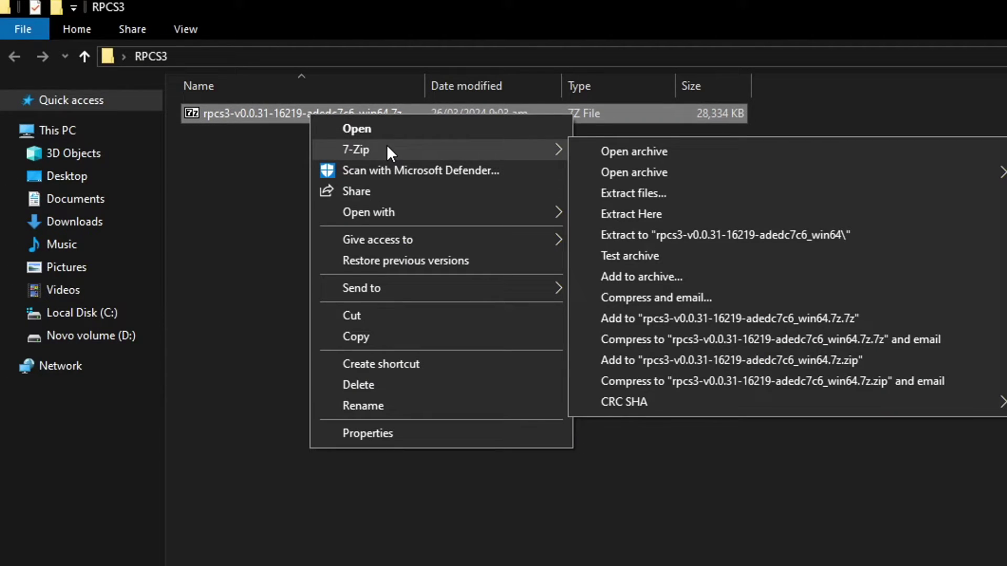
click(633, 218)
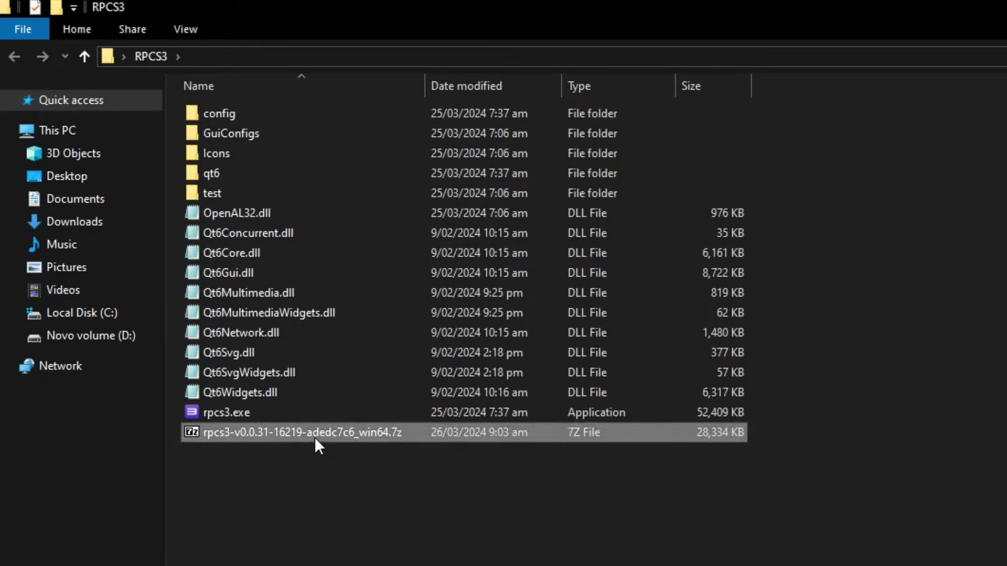
key(shift+Delete)
key(Return)
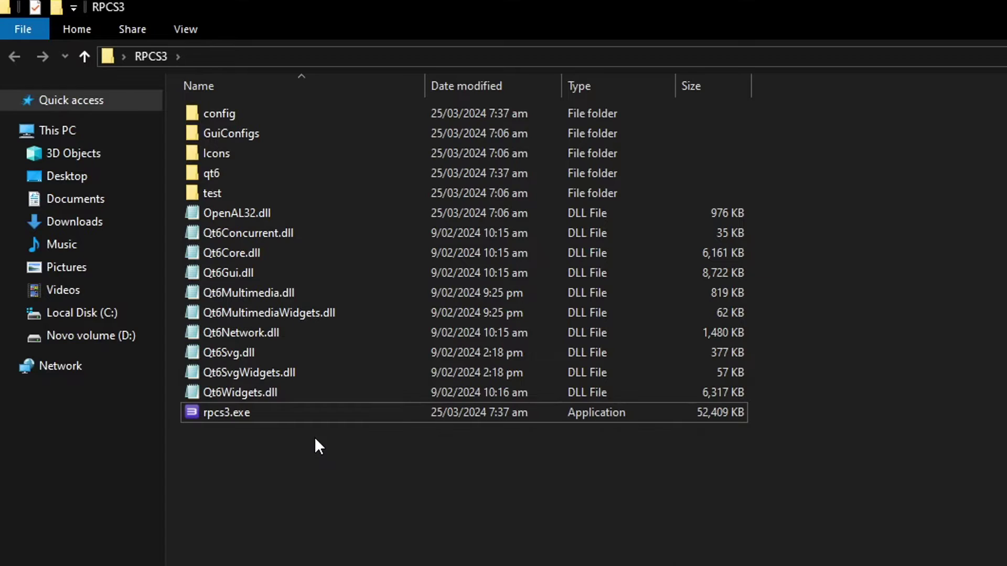
Step: Launch rpcs3.exe, complete the welcome dialog with dark theme off, Quickstart guide marked as read and Do not show again enabled, and maximize the window
click(226, 410)
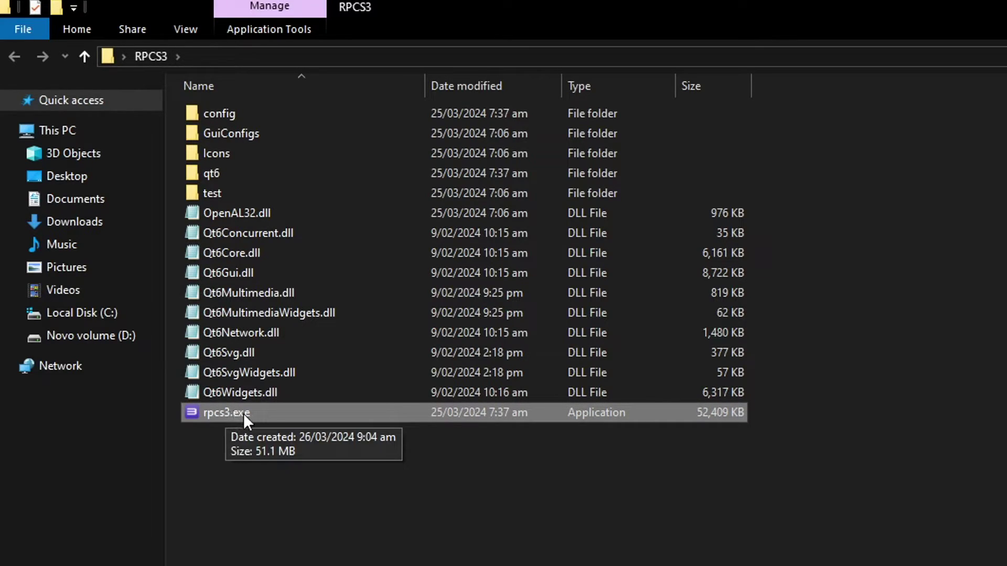
double_click(251, 414)
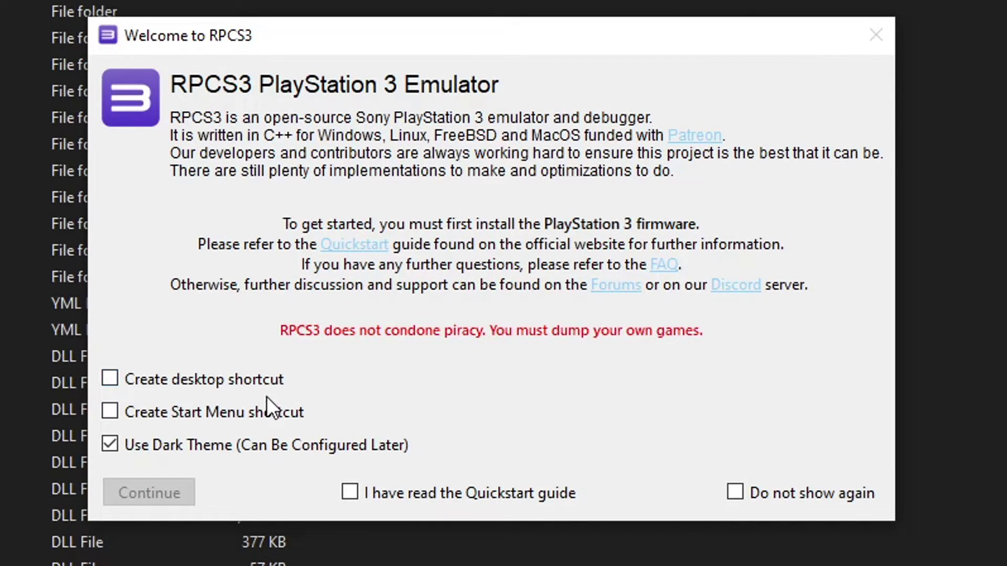
click(190, 449)
click(350, 493)
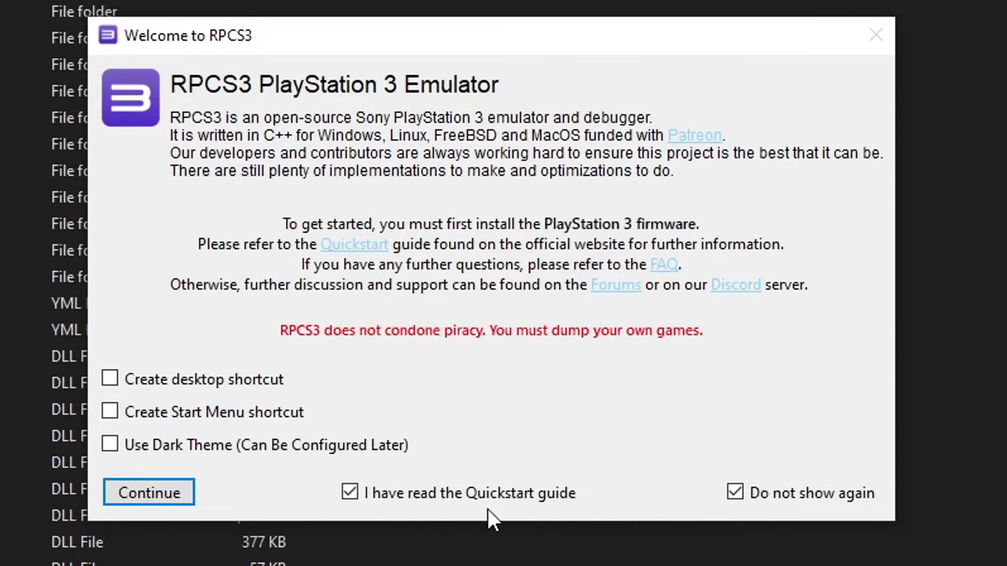
click(169, 495)
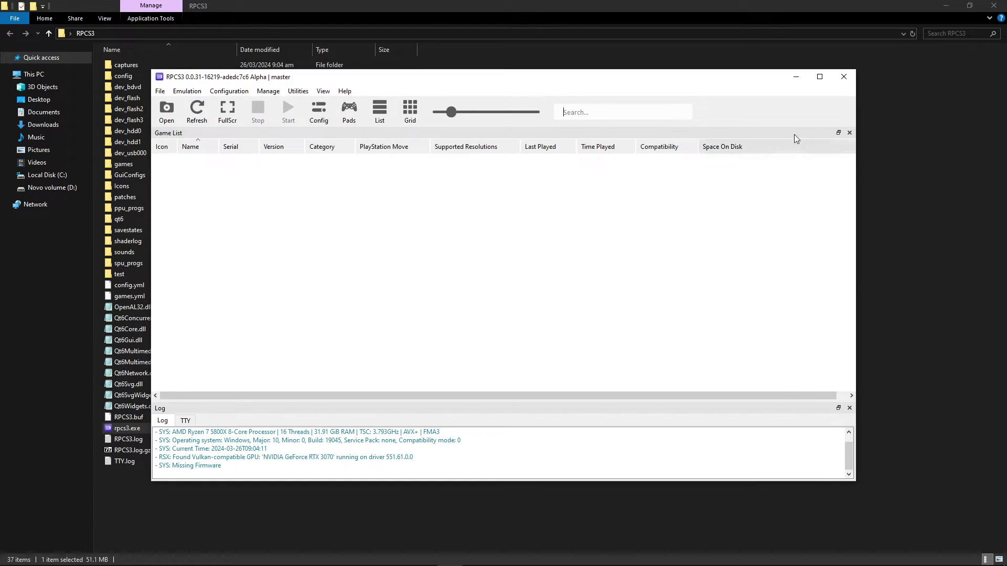
click(820, 77)
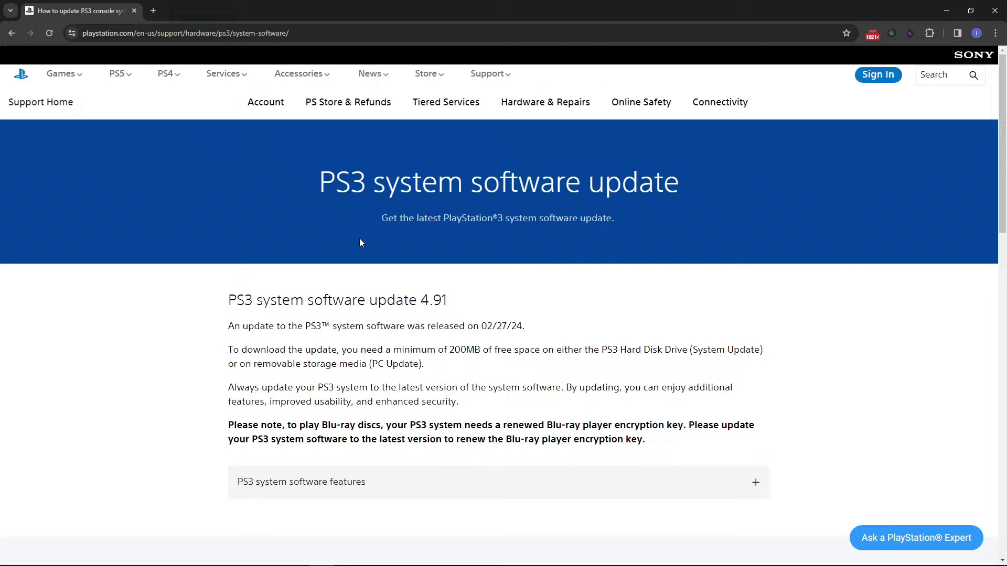
Step: Download the PS3 update for computers from the PlayStation support page, saving it as PS3UPDAT.PUP in the RPCS3 folder
scroll(449, 251, down, 6)
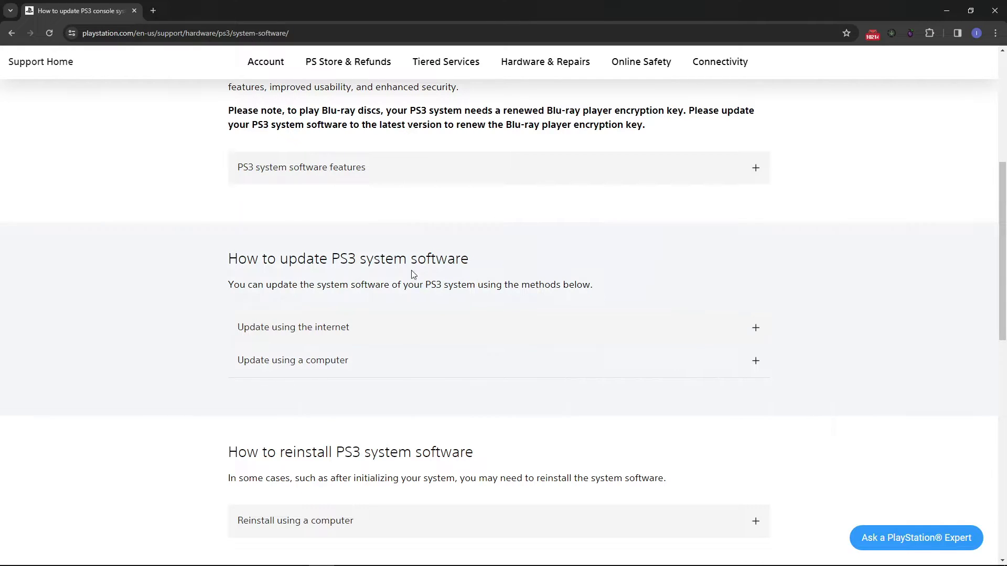
click(312, 369)
scroll(391, 359, down, 2)
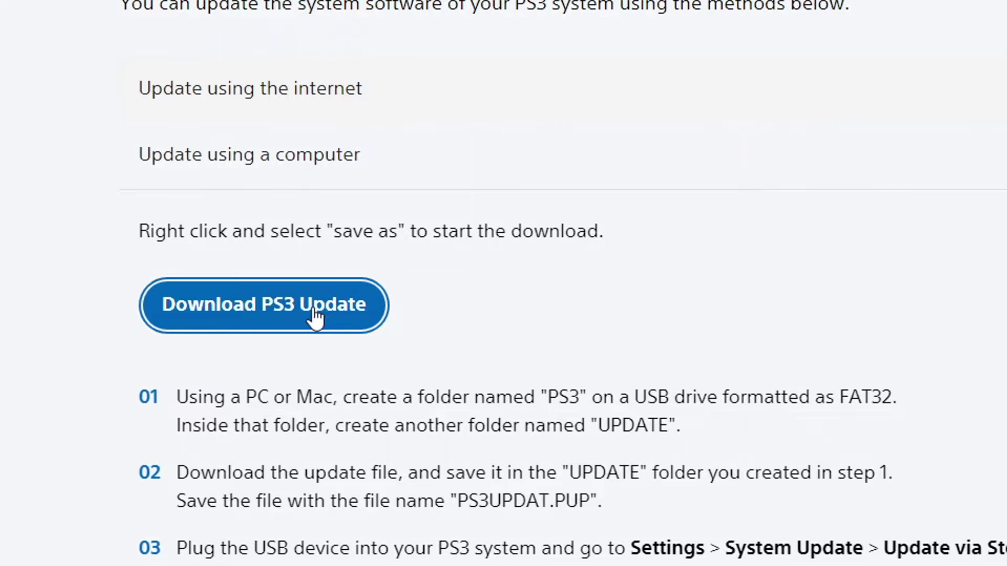
right_click(265, 313)
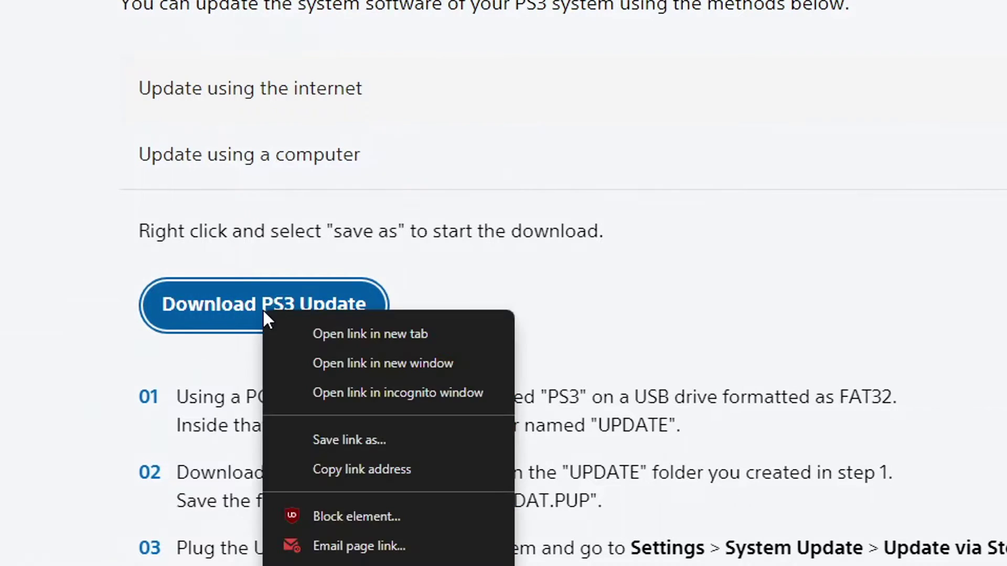
click(373, 470)
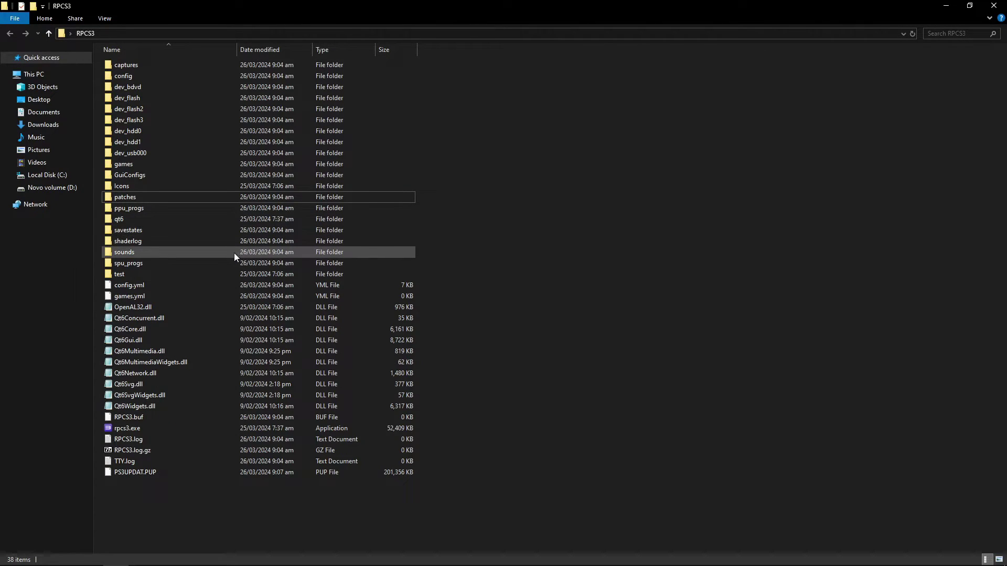
Step: Switch to RPCS3 and install the PS3 firmware from PS3UPDAT.PUP in the RPCS3 folder
click(120, 474)
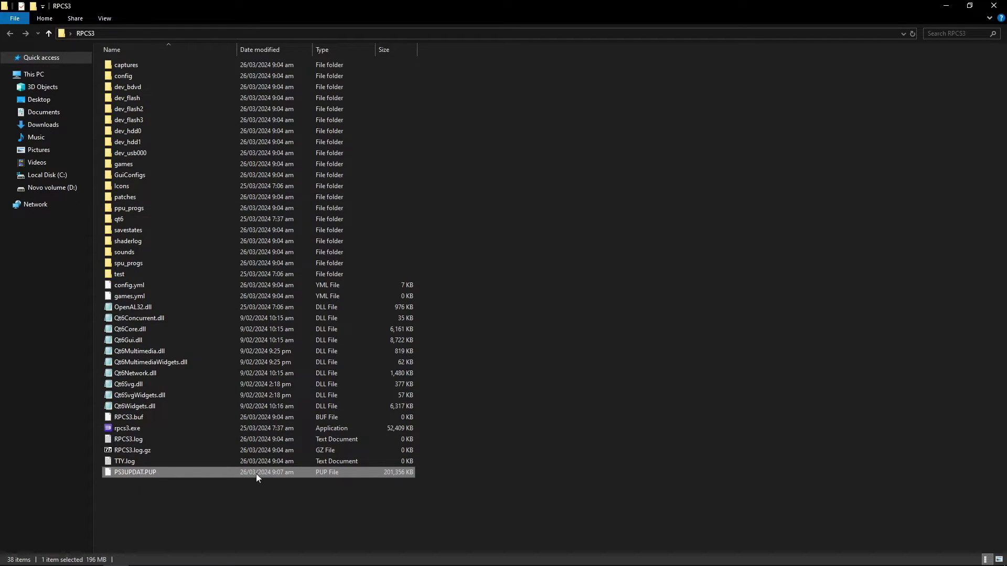
click(490, 411)
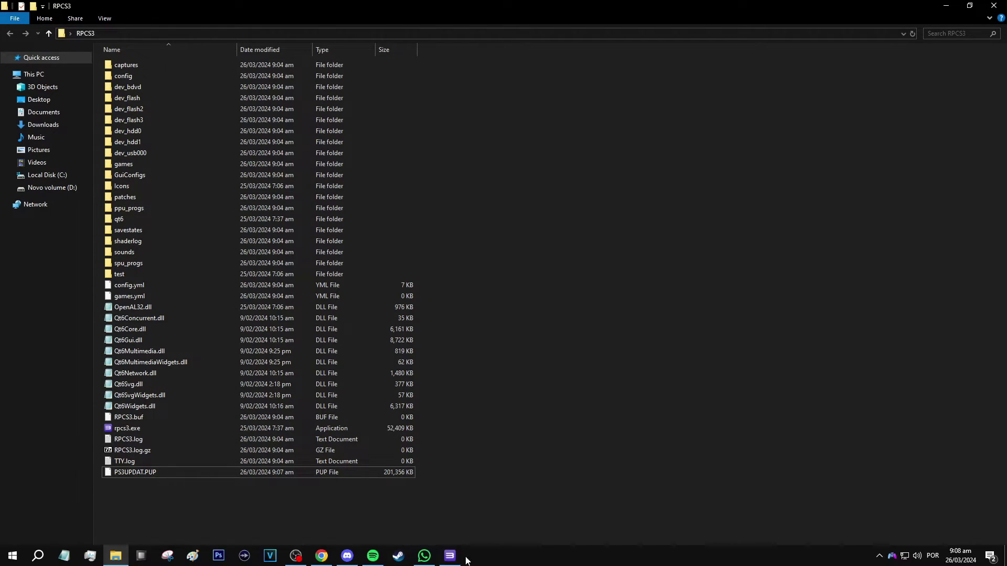
click(450, 553)
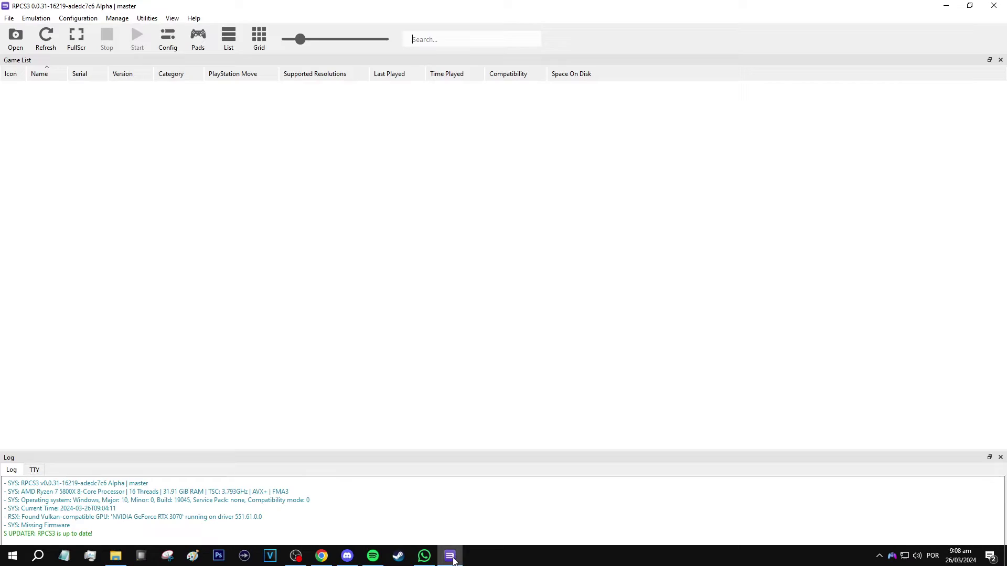
click(9, 20)
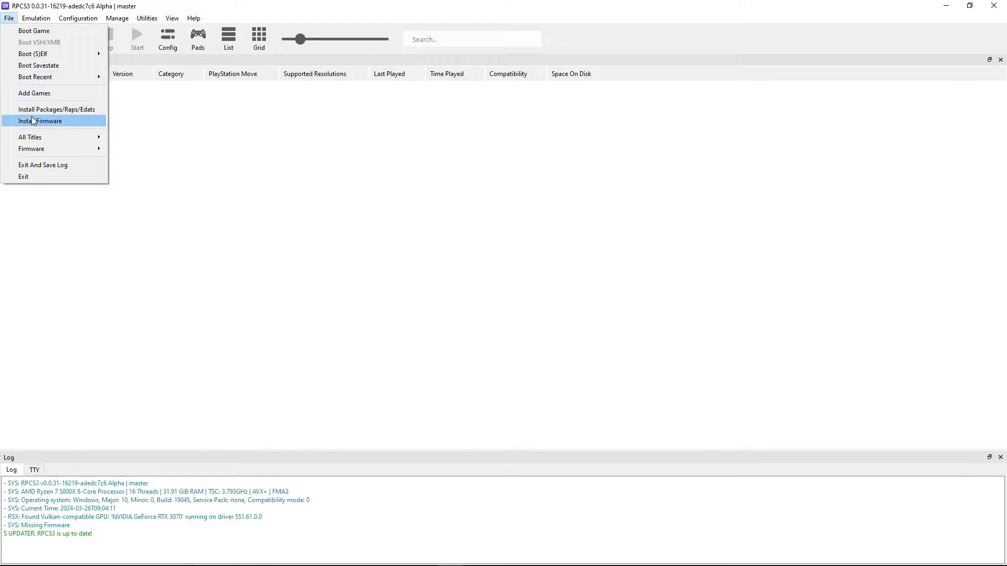
click(52, 123)
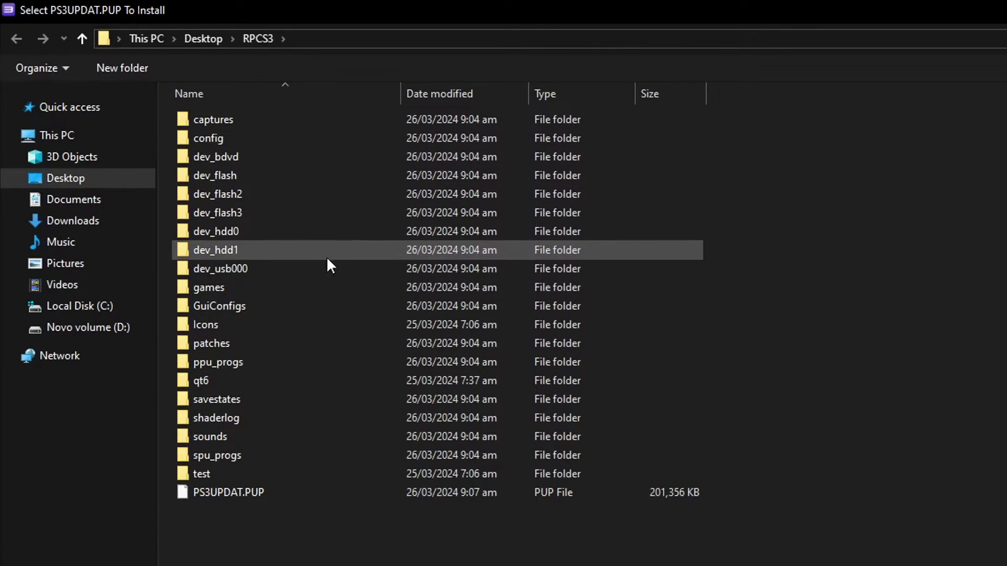
click(247, 492)
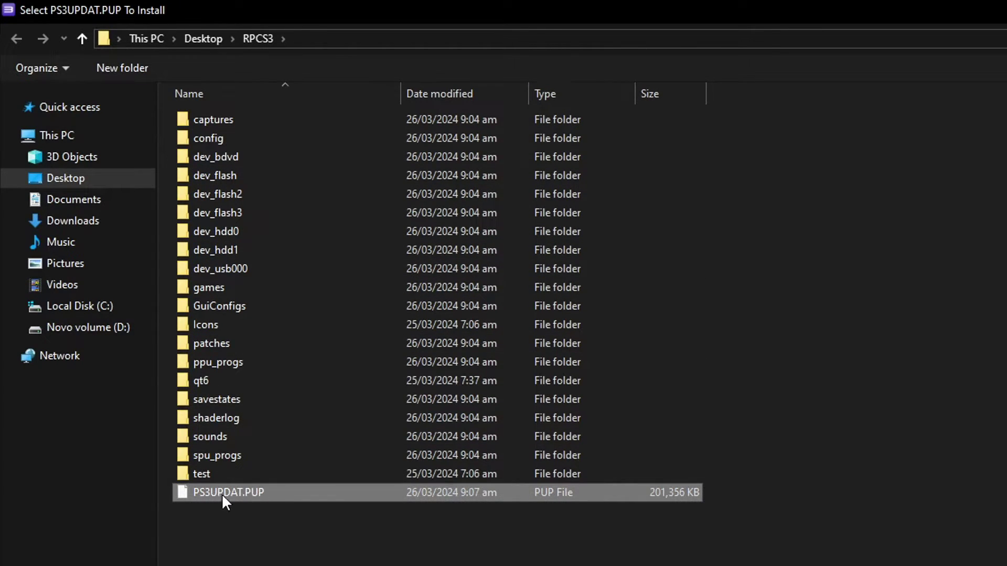
double_click(259, 492)
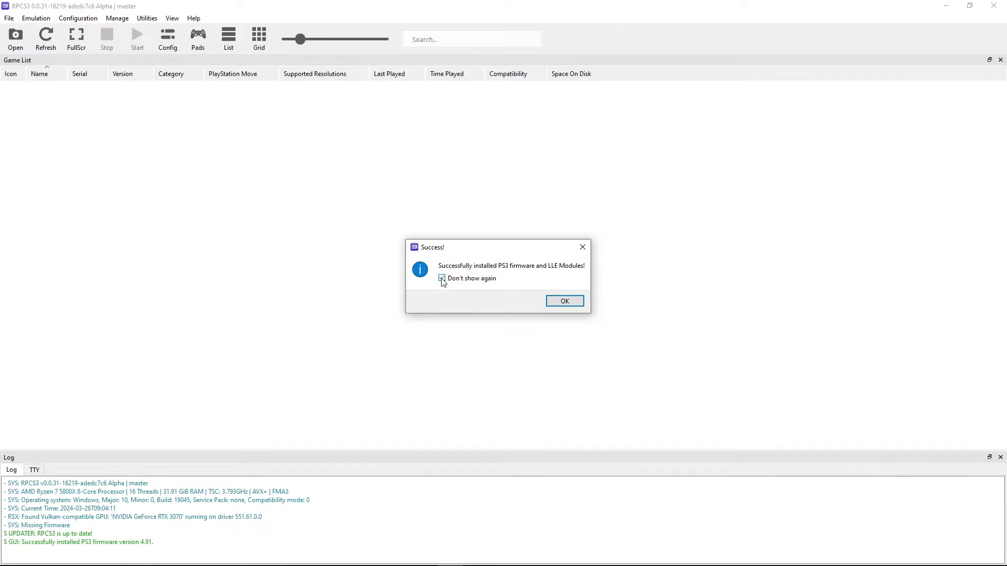
click(563, 303)
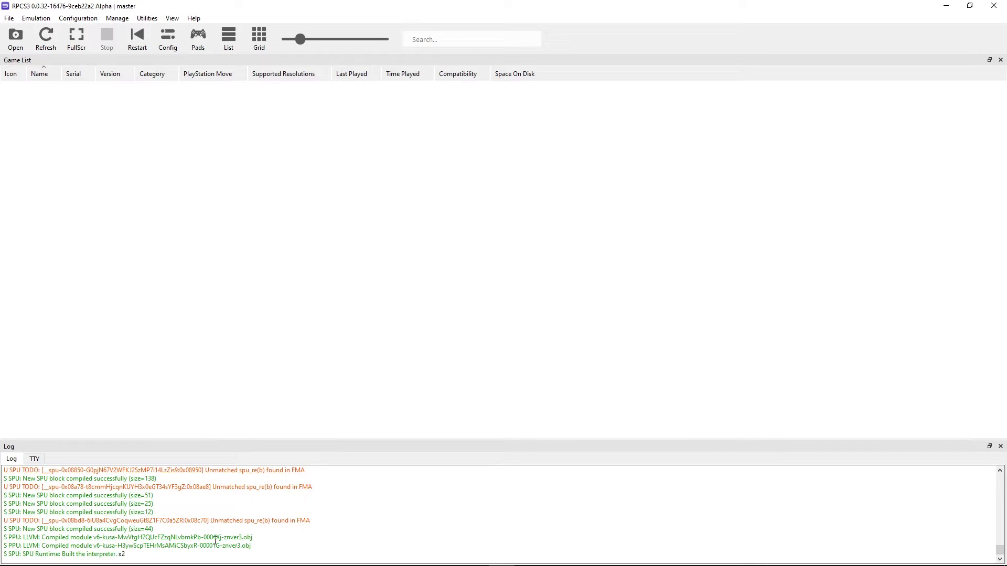
Step: Open the games folder inside the RPCS3 folder in File Explorer and check the Street Fighter X Tekken game folder
click(155, 556)
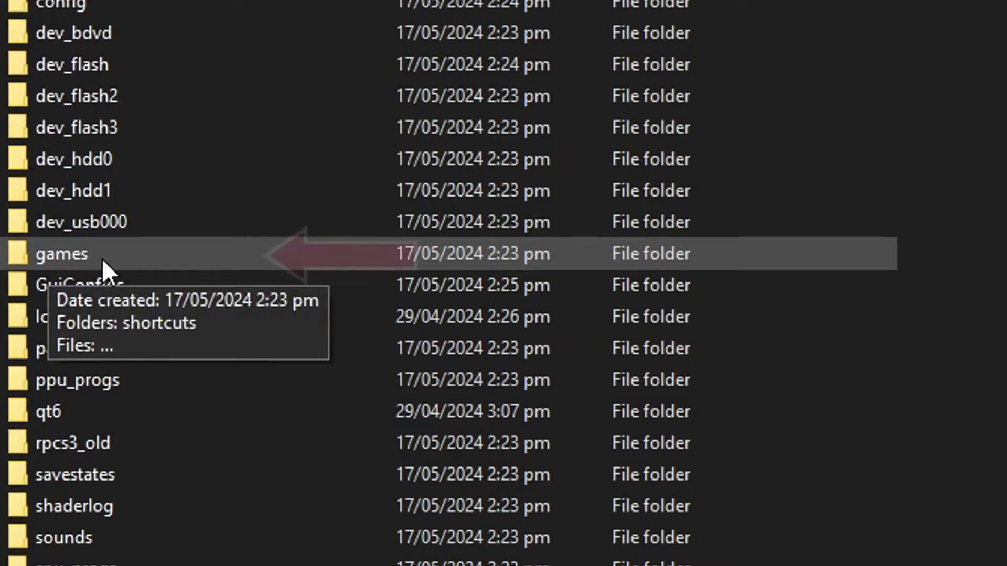
click(195, 263)
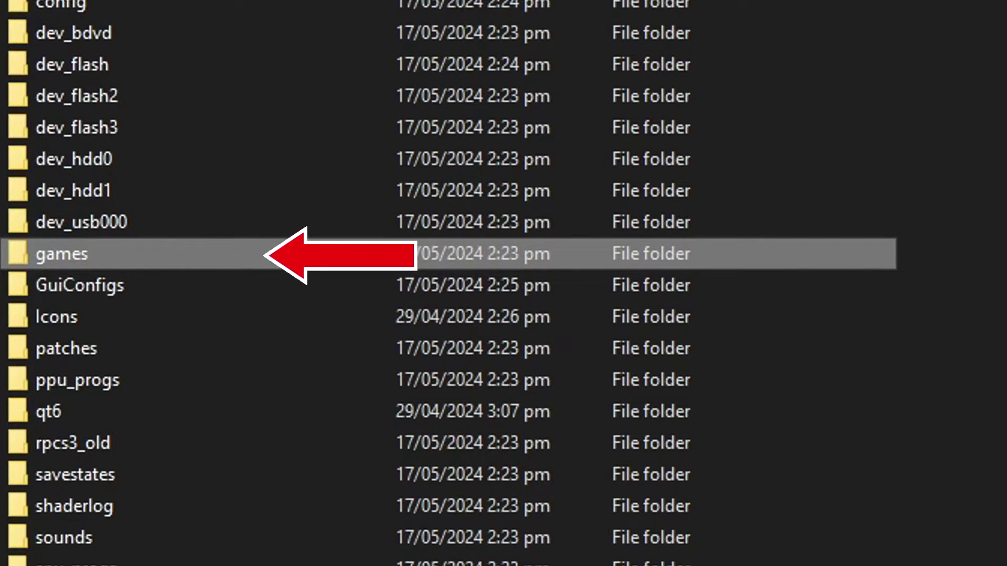
double_click(134, 257)
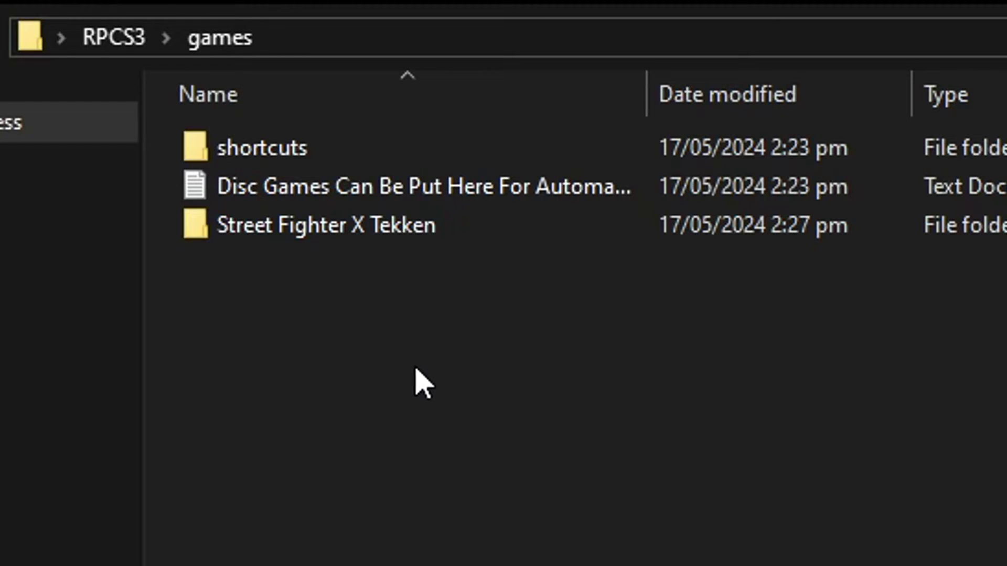
click(337, 227)
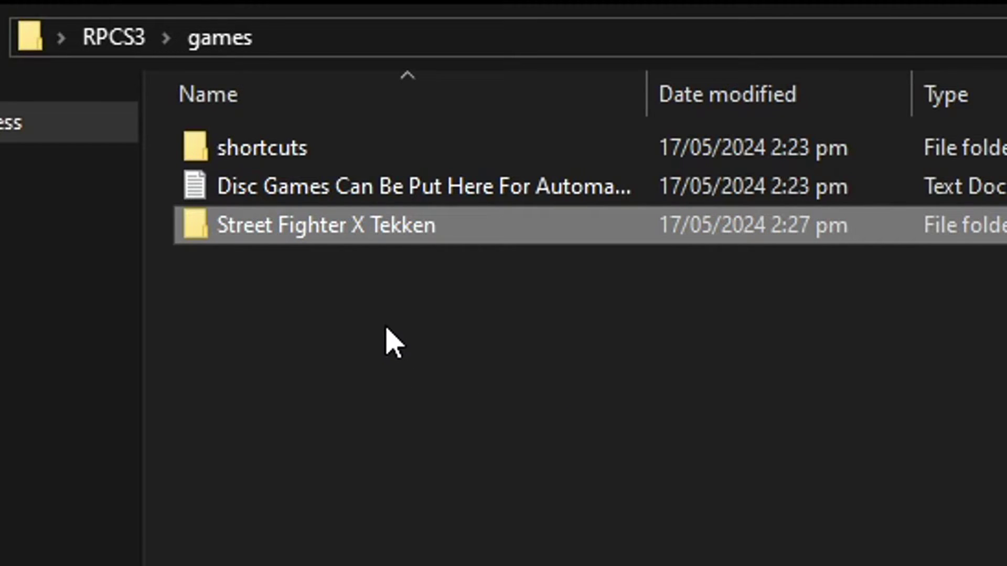
click(406, 299)
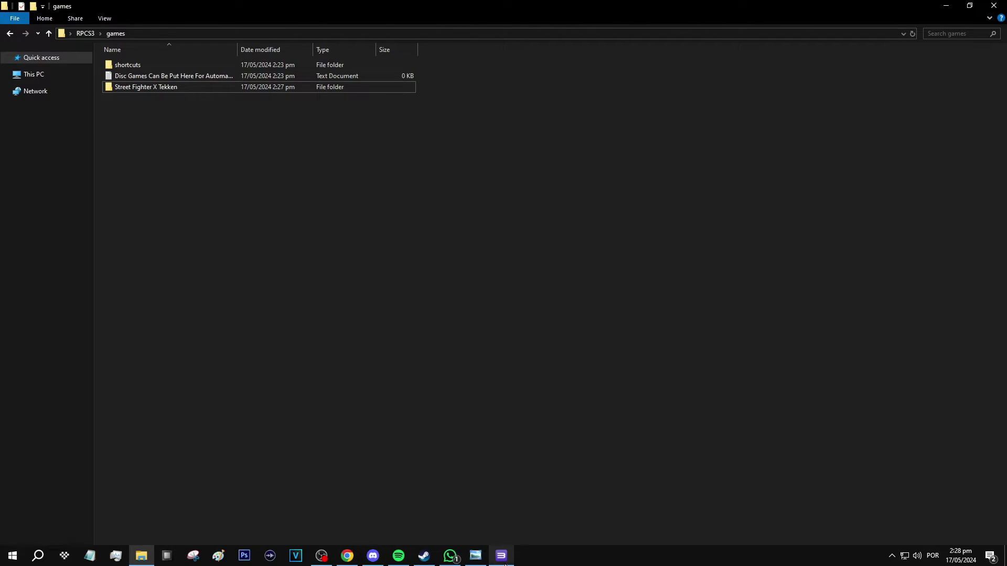
Step: Add the Street Fighter X Tekken folder from the games folder to the RPCS3 game list and widen the Version column
click(502, 557)
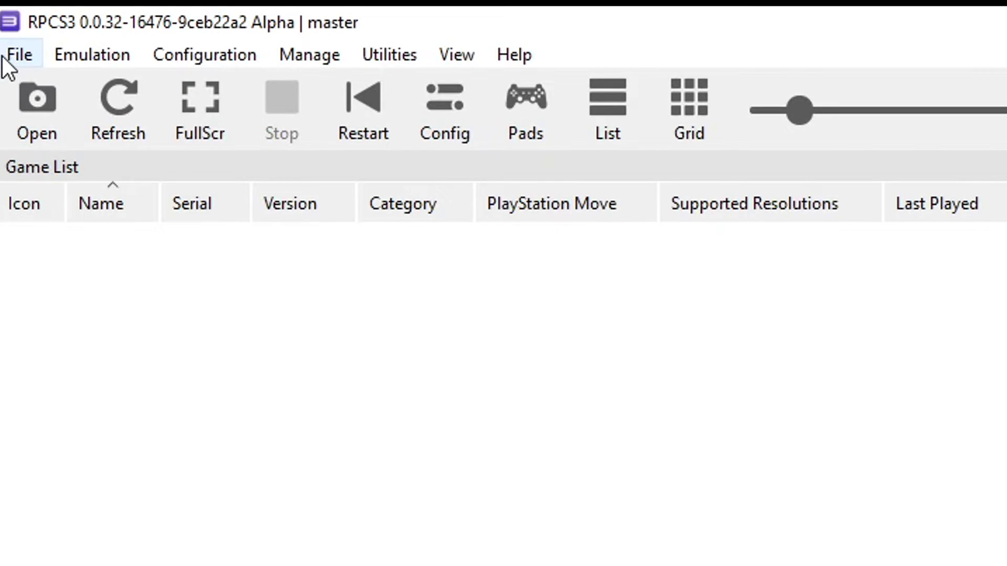
click(6, 57)
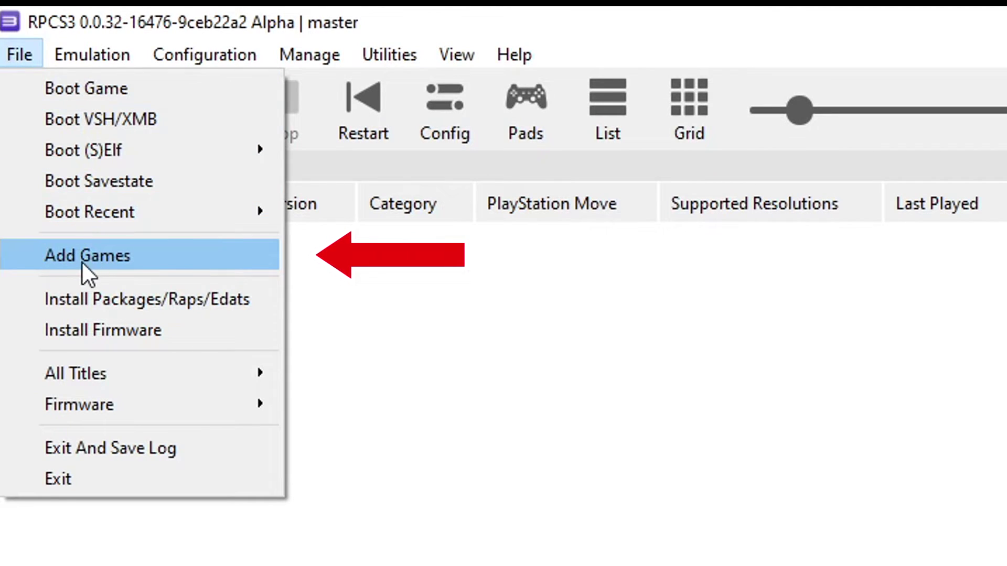
click(115, 263)
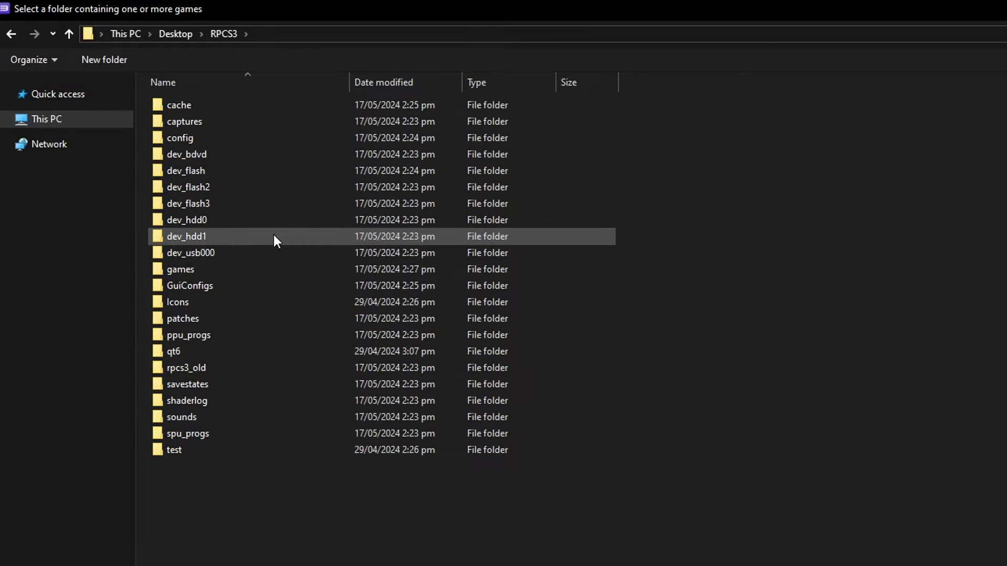
double_click(195, 270)
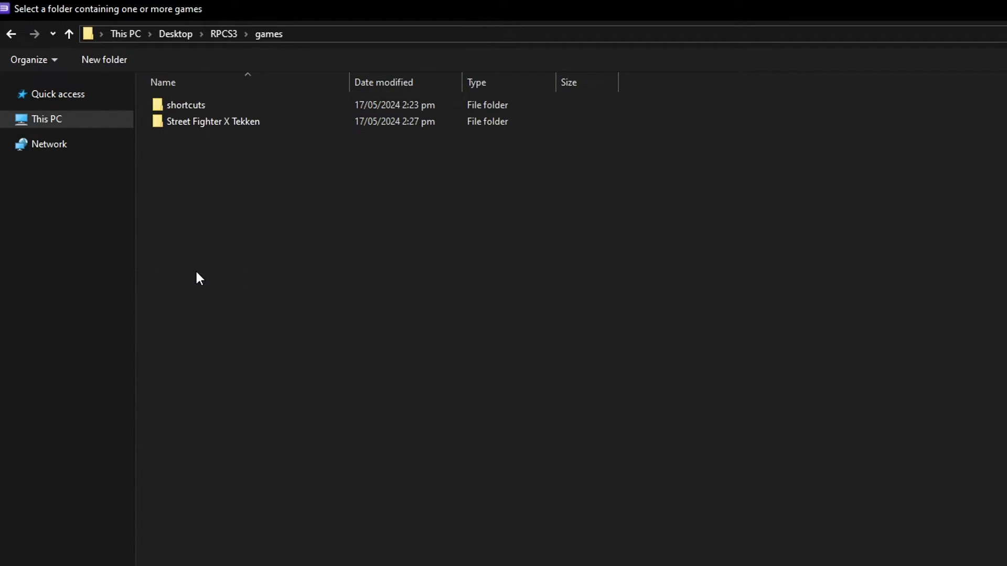
click(223, 126)
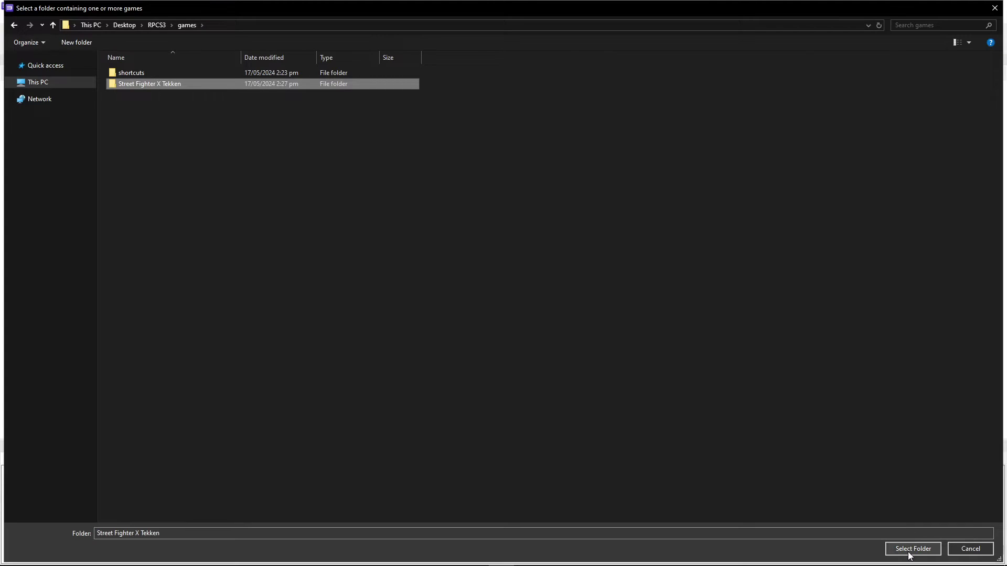
click(913, 549)
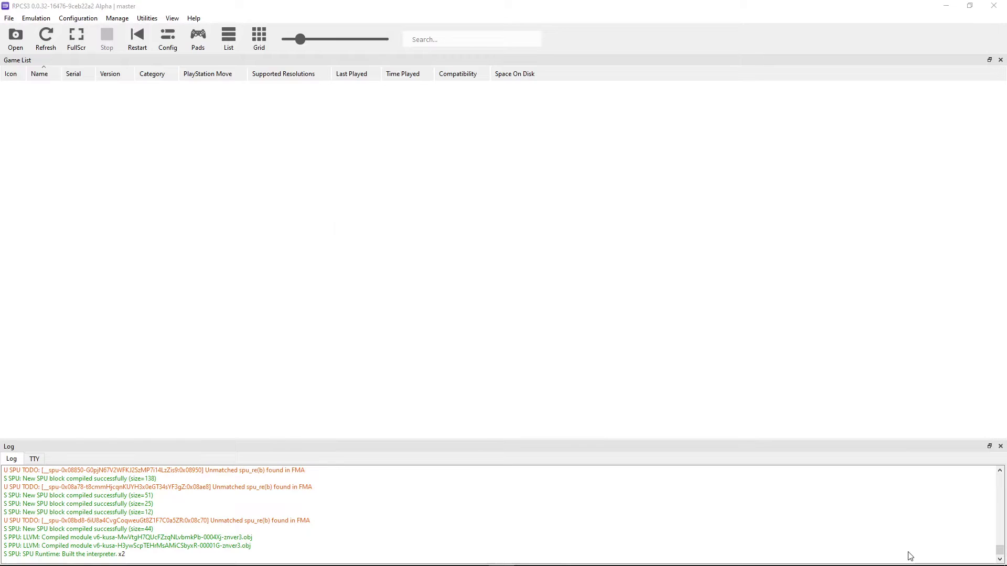
click(619, 324)
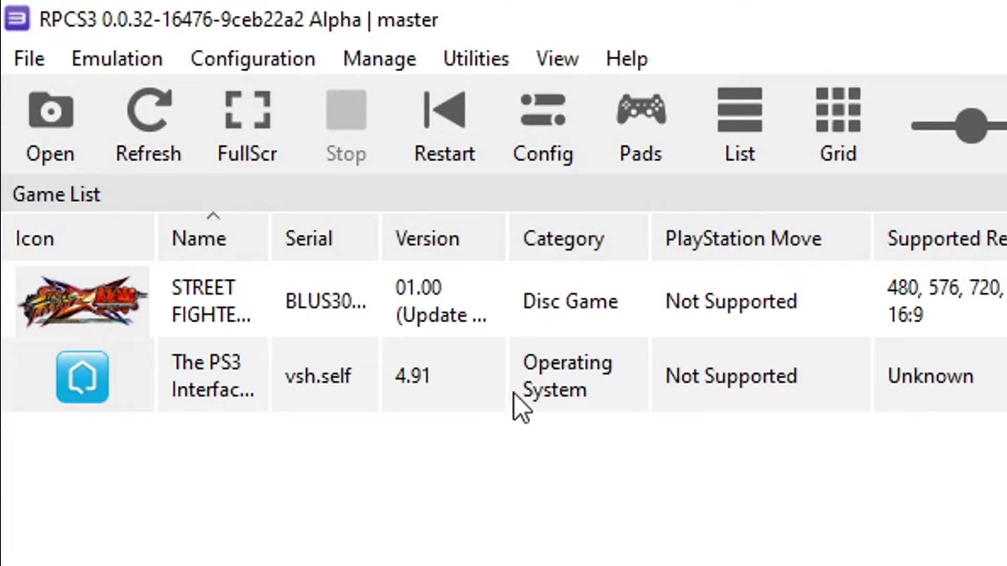
drag(511, 242, 604, 242)
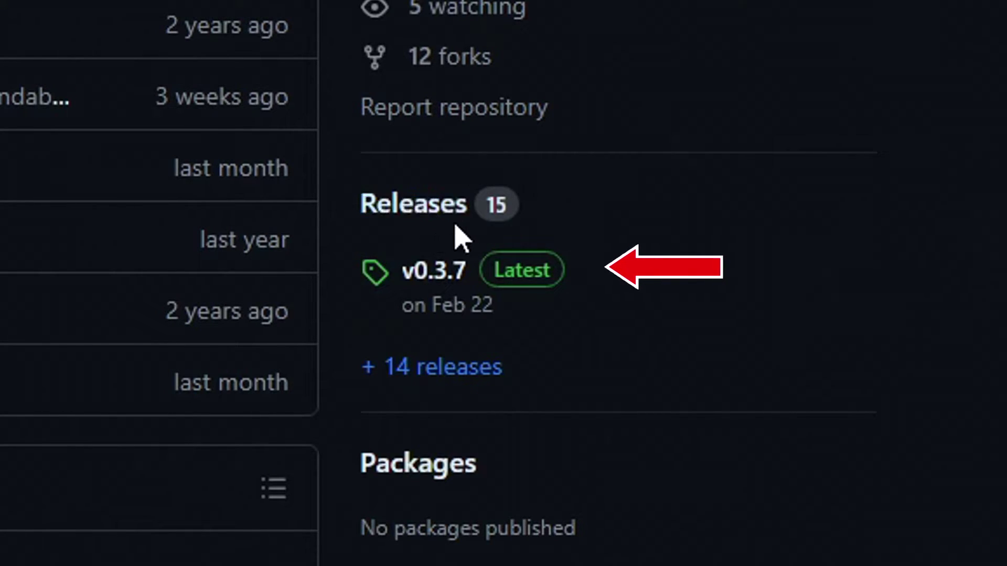
Step: Get rusty-psn-egui-windows.zip from the rusty-psn v0.3.7 release and extract rusty-psn.exe from it into the RPCS3 folder
click(442, 211)
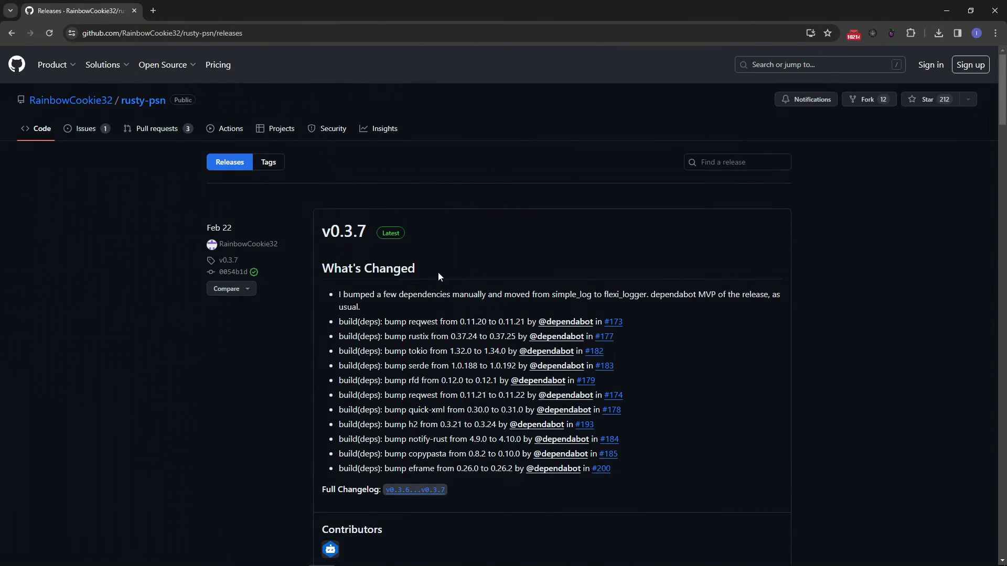
scroll(439, 272, down, 6)
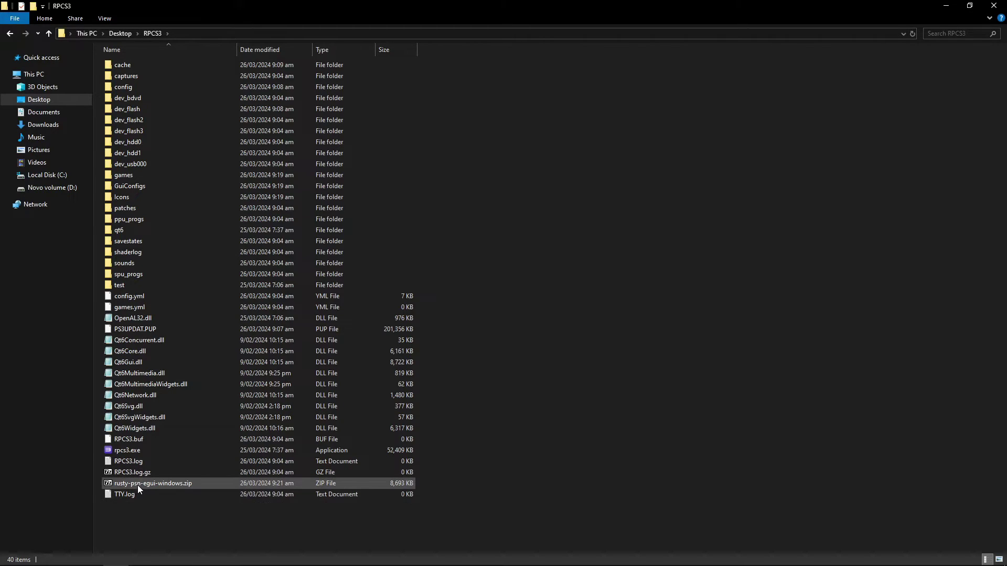
click(162, 483)
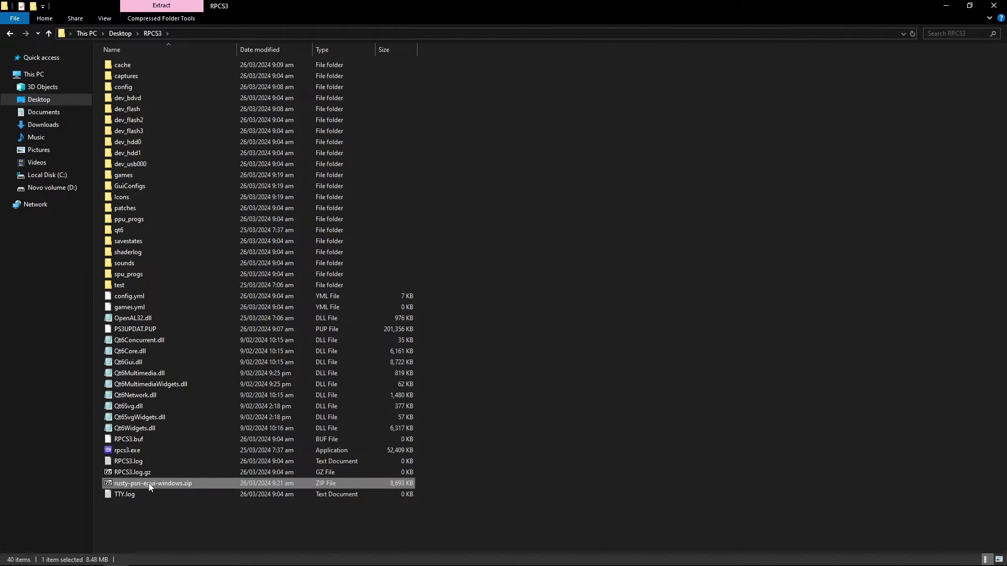
double_click(162, 483)
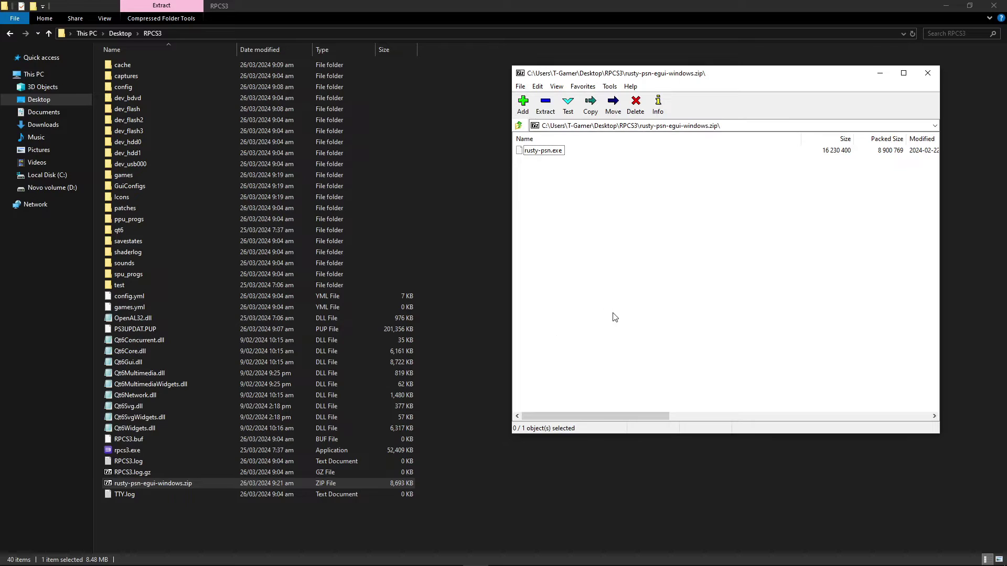
click(545, 152)
drag(553, 157, 460, 338)
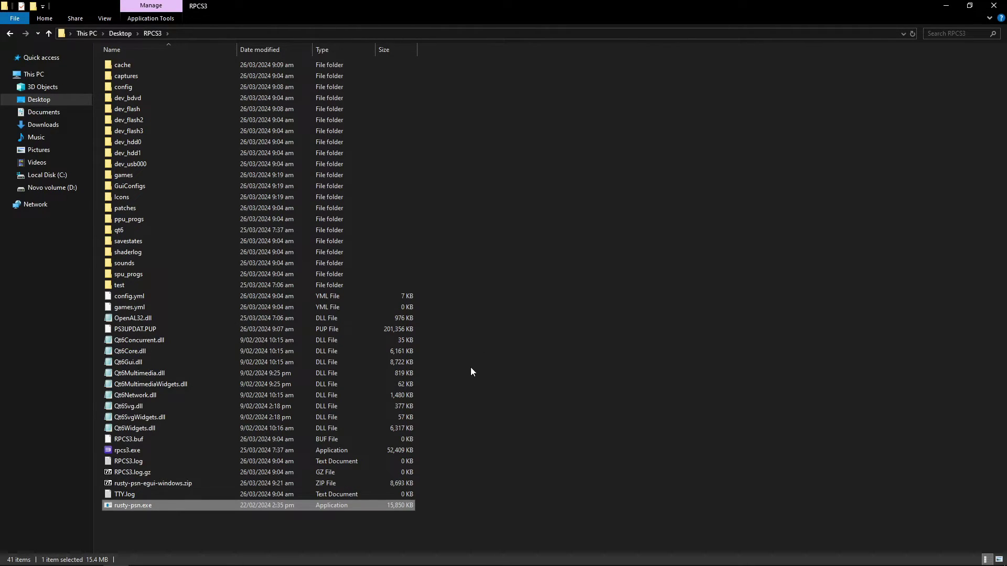
Step: Launch rusty-psn.exe, and in File Explorer create a folder named updates inside the RPCS3 folder
double_click(137, 505)
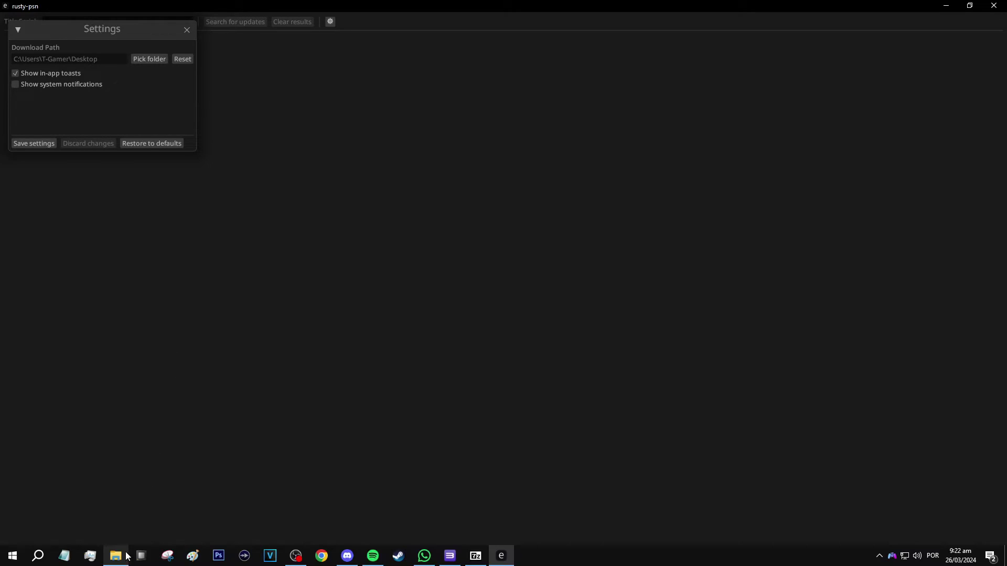
click(126, 555)
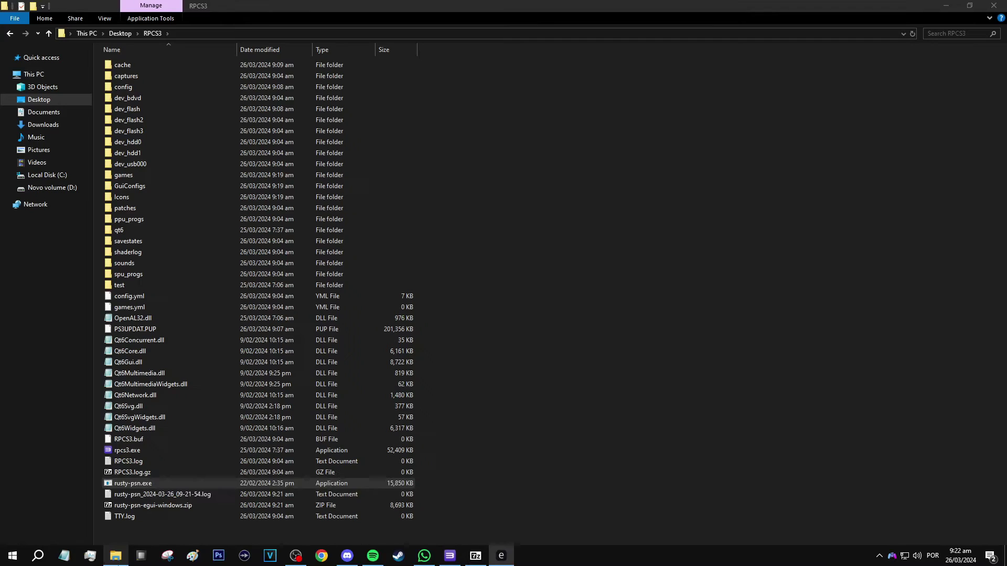
right_click(488, 201)
mouse_move(534, 326)
click(635, 328)
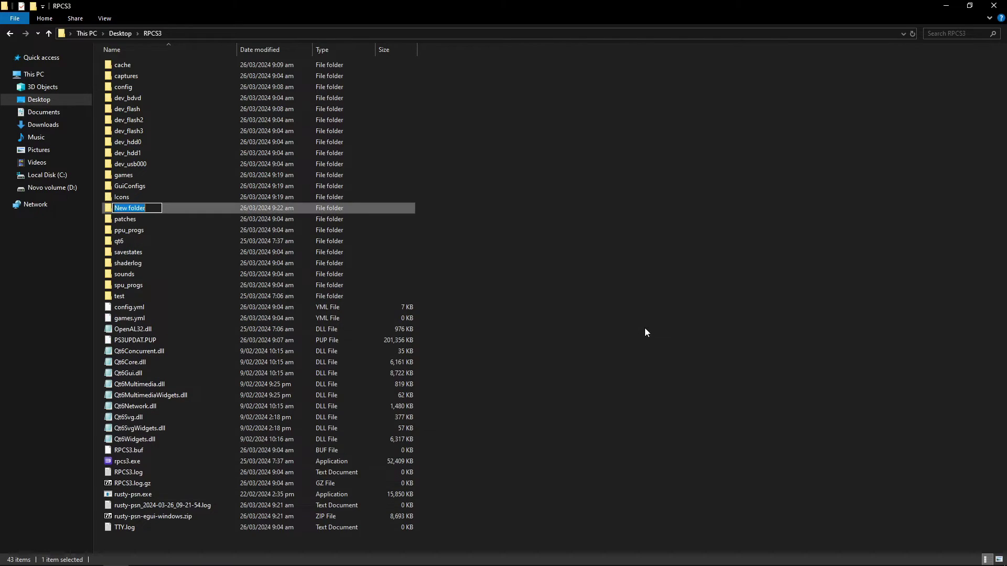
text(updates)
key(Return)
click(551, 242)
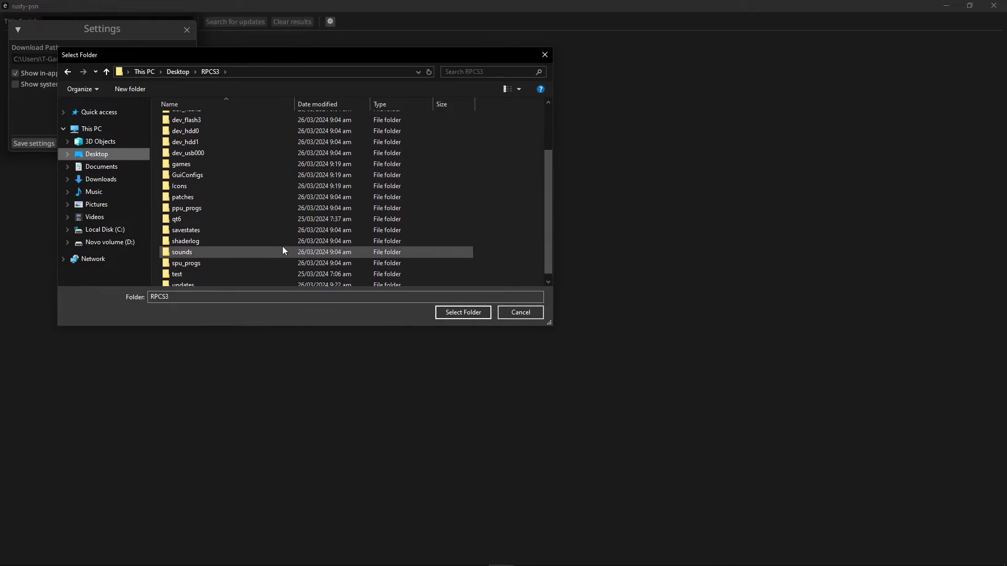
Step: Set the updates folder inside the RPCS3 folder as the download path of rusty-psn
click(216, 281)
click(461, 313)
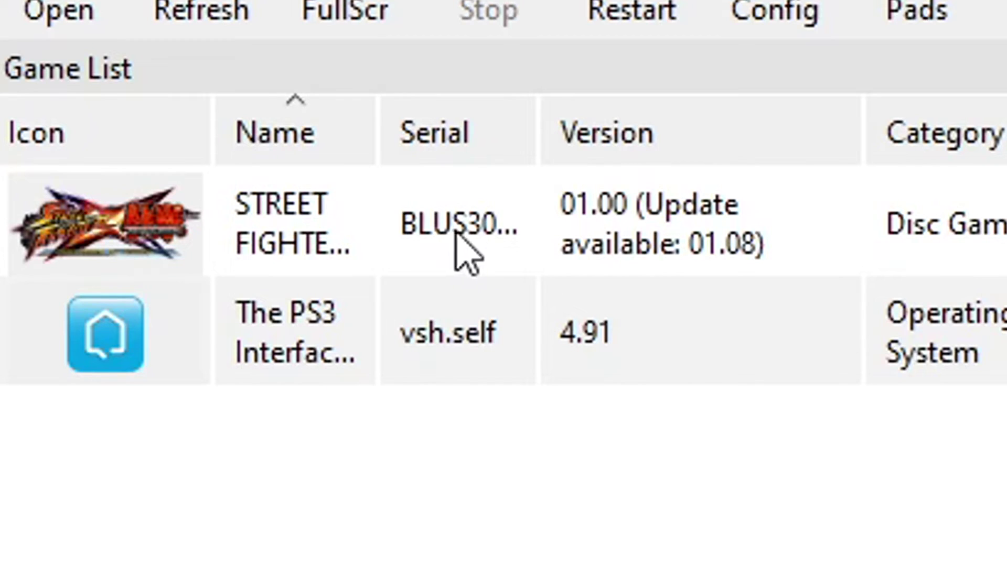
Step: Copy the serial of Street Fighter X Tekken from the RPCS3 game list
click(345, 228)
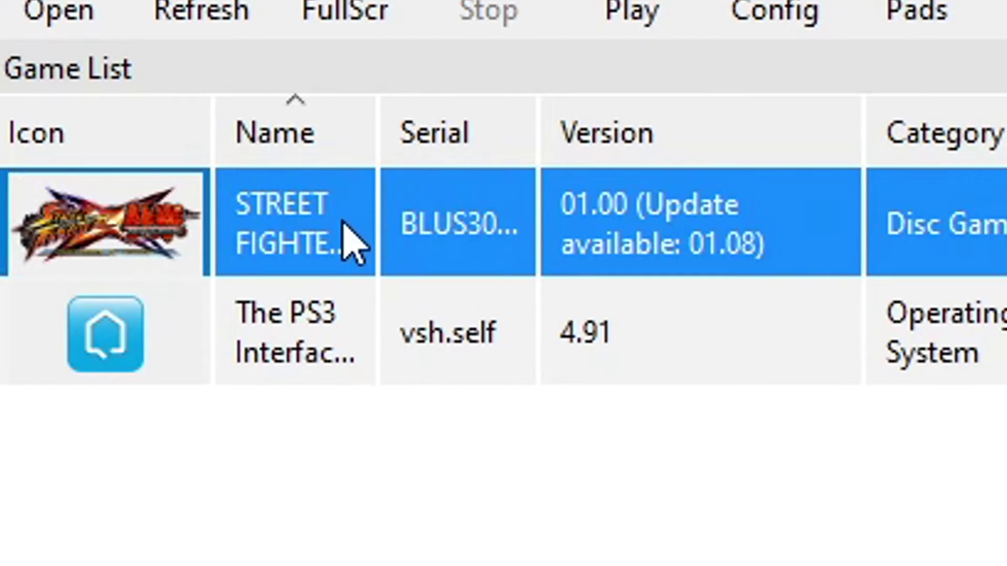
right_click(347, 224)
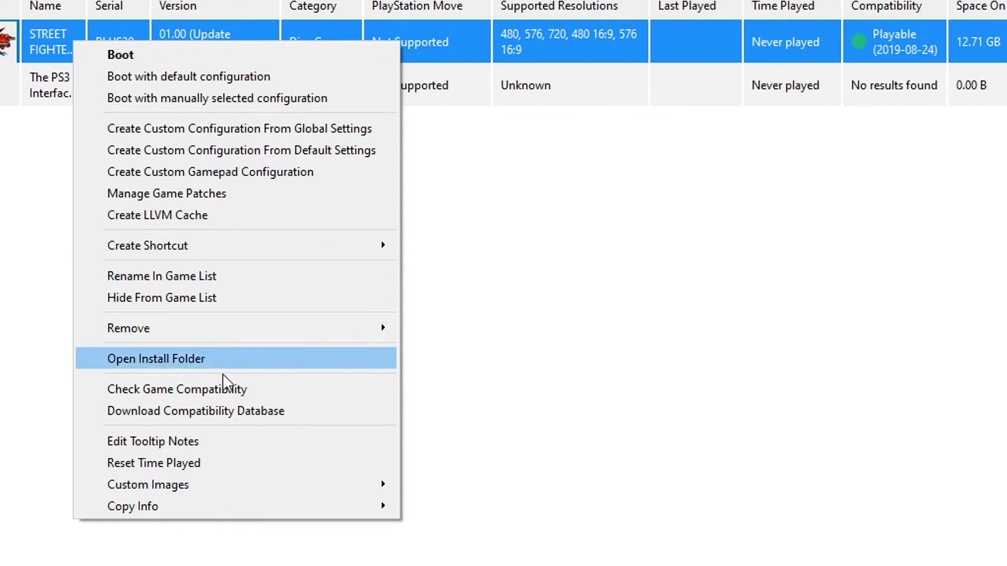
mouse_move(209, 504)
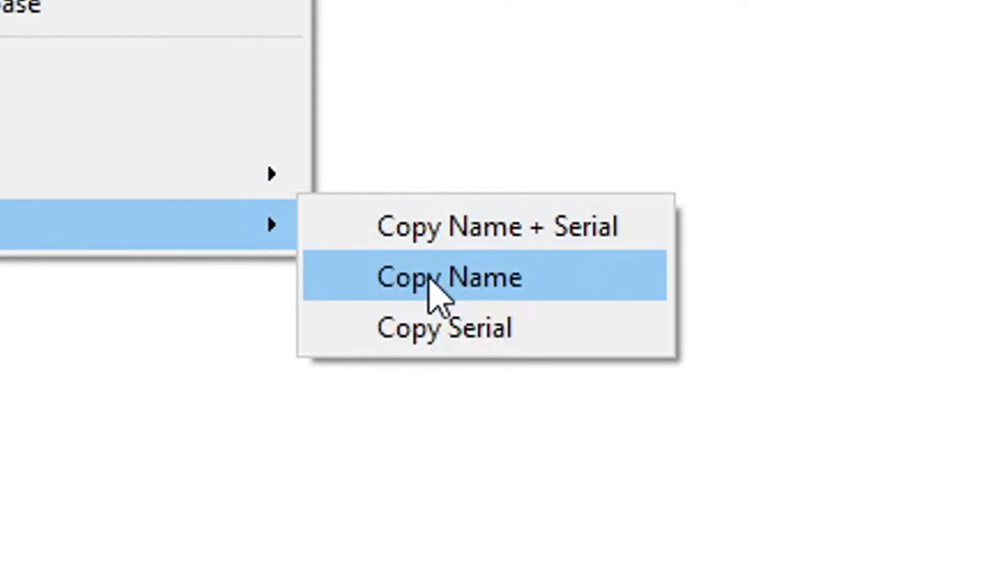
click(491, 338)
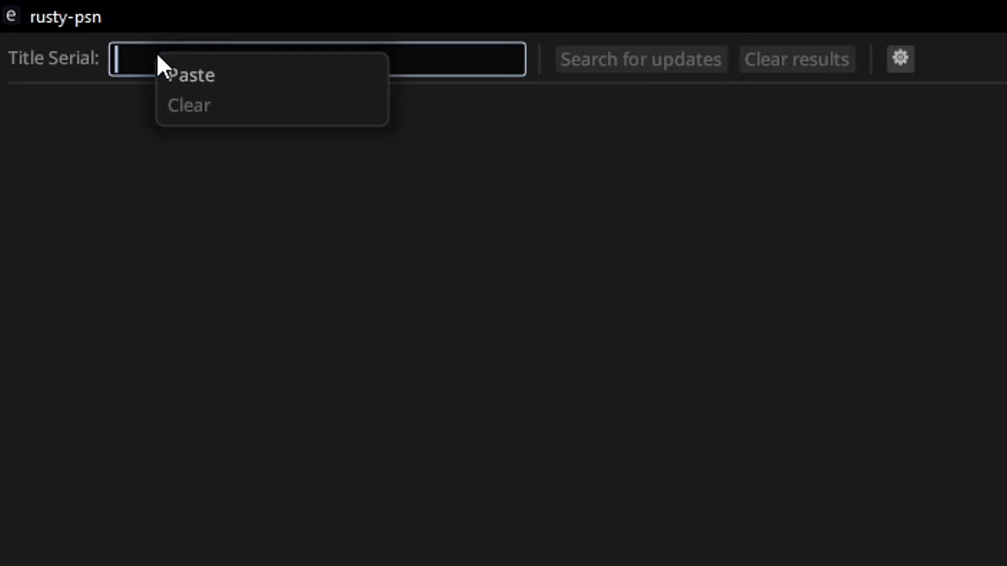
Step: Search for updates in rusty-psn with the copied title serial BLUS30722 and download the package version 01.08
click(194, 74)
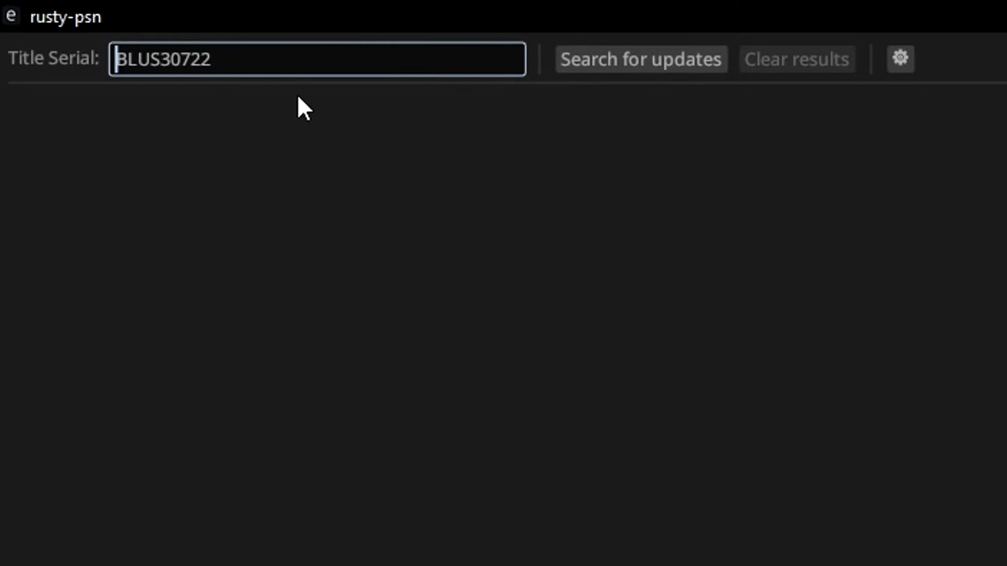
click(625, 62)
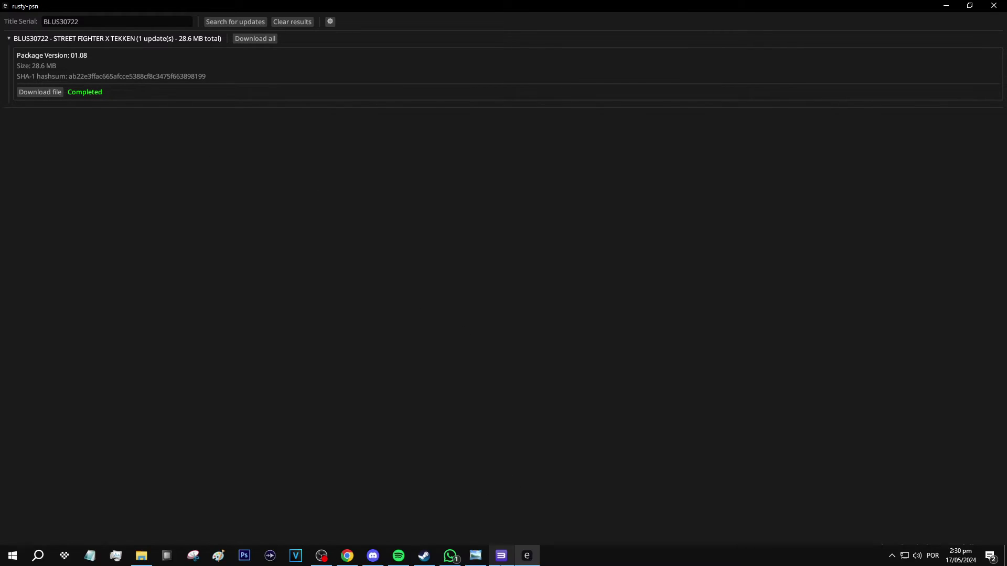
Step: Switch to RPCS3 and install the Street Fighter X Tekken 01.08 update package from updates/BLUS30722, without adding shortcuts or precompiling caches
click(501, 555)
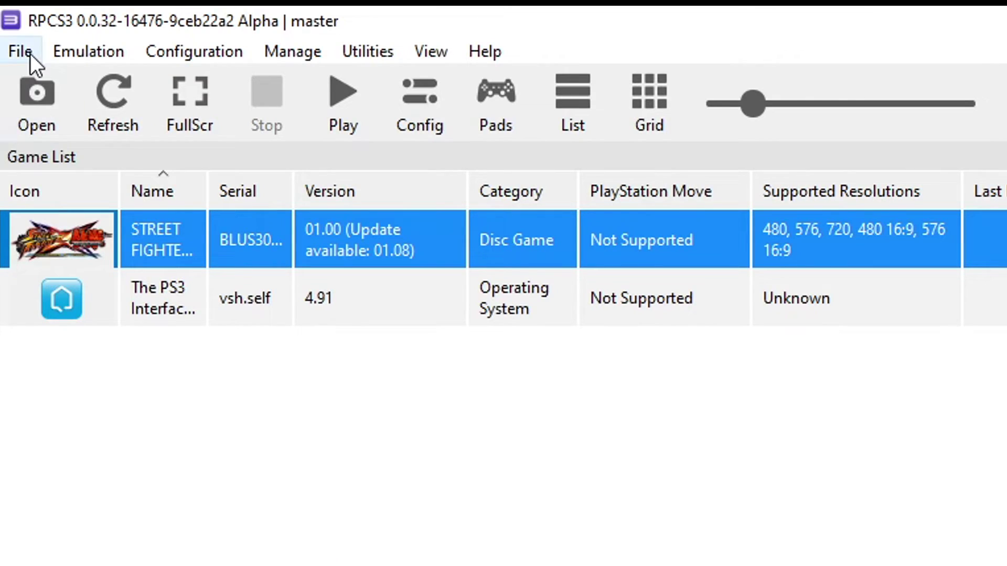
click(21, 54)
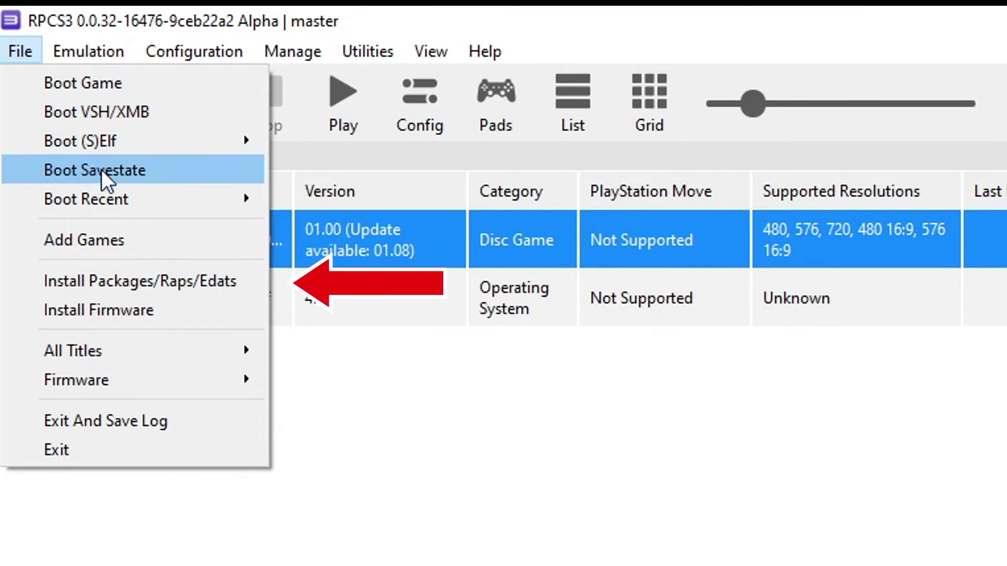
click(159, 289)
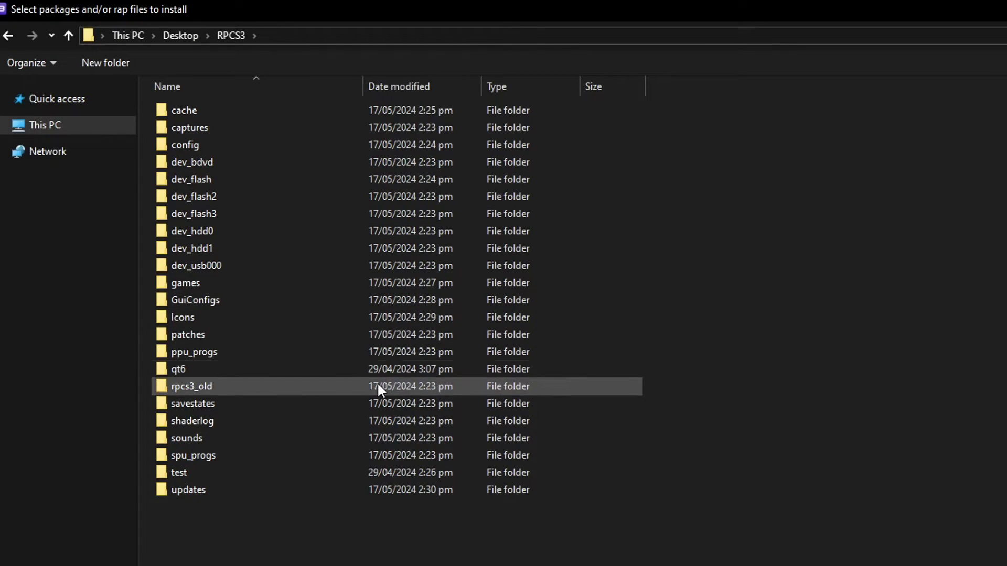
click(216, 489)
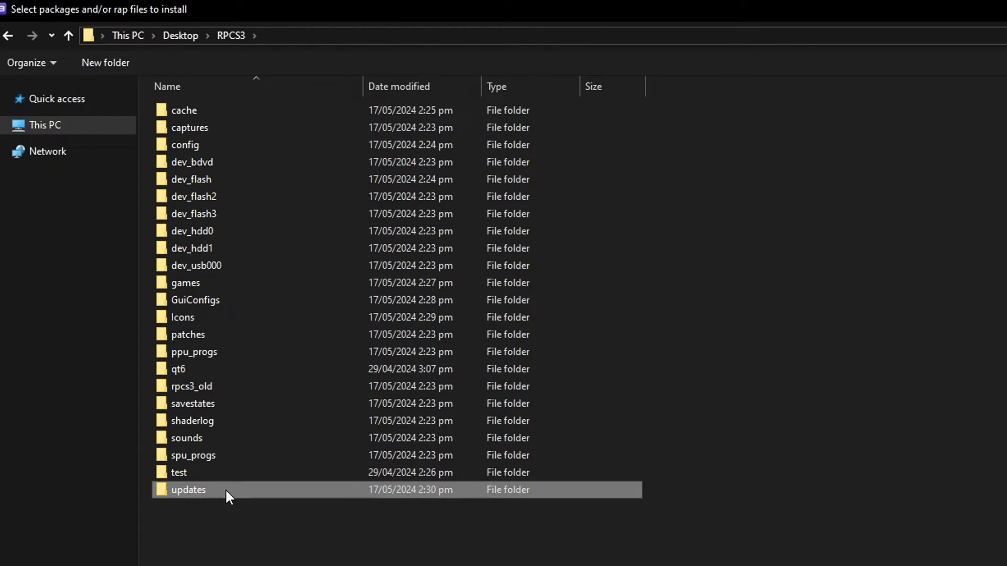
double_click(225, 489)
click(189, 118)
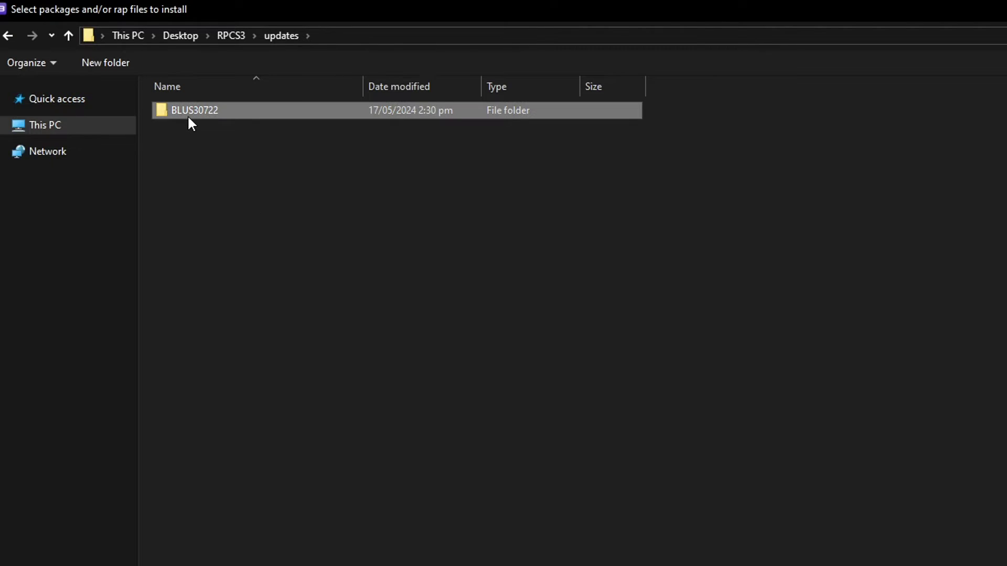
double_click(234, 111)
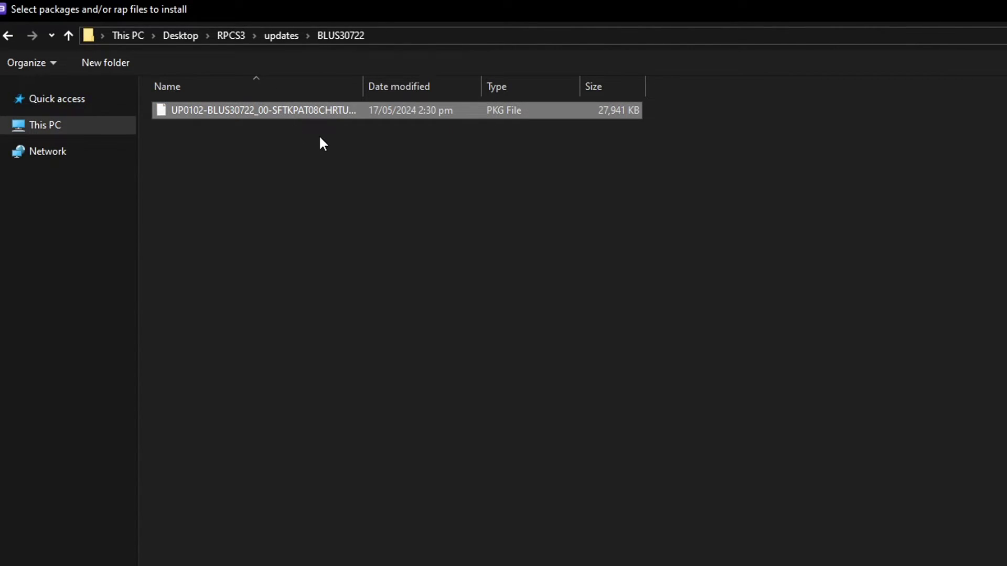
double_click(312, 109)
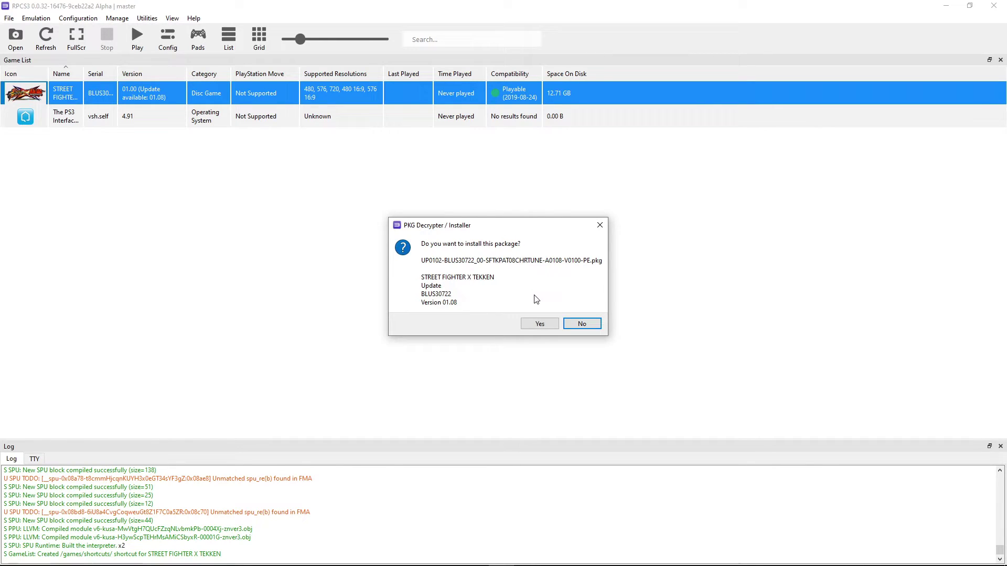
click(537, 324)
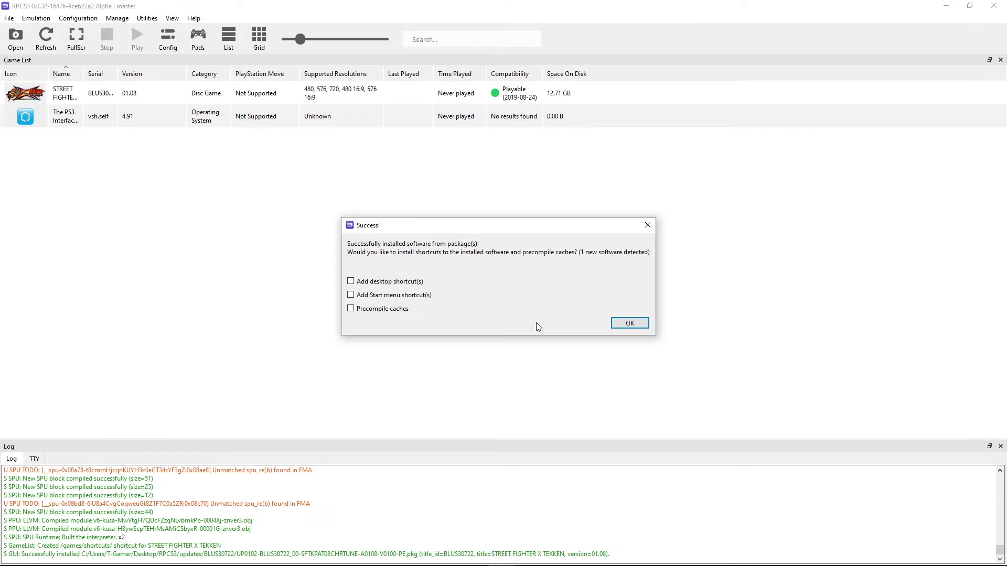
click(627, 325)
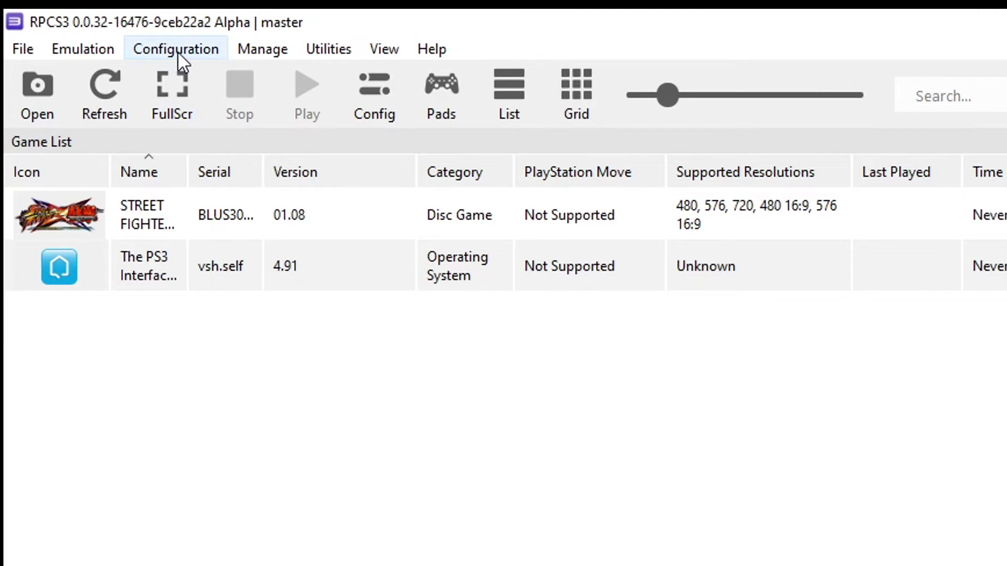
Step: Start creating an RPCN account on the Official RPCN Server and enter the chosen username in place of the suggested one
click(174, 52)
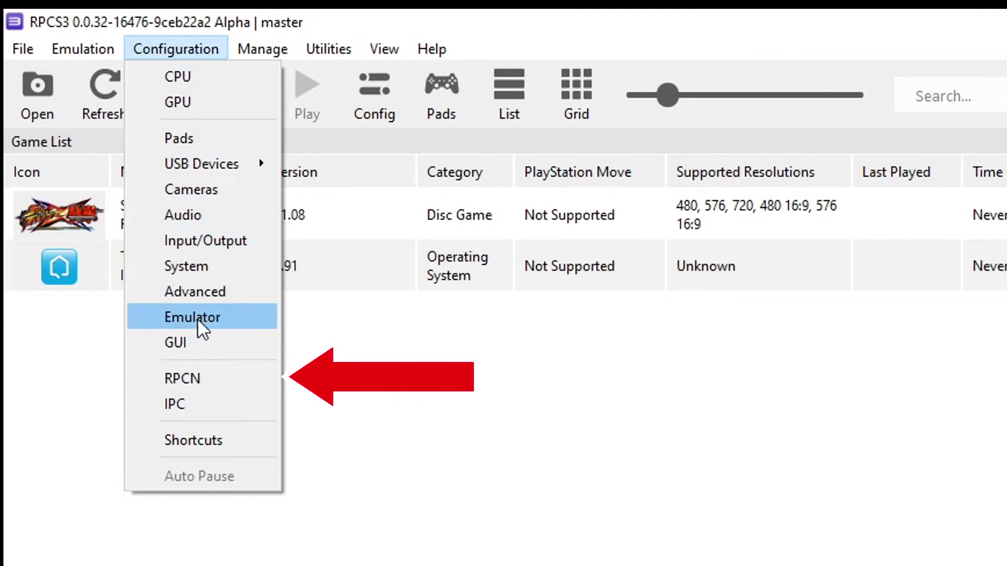
click(220, 381)
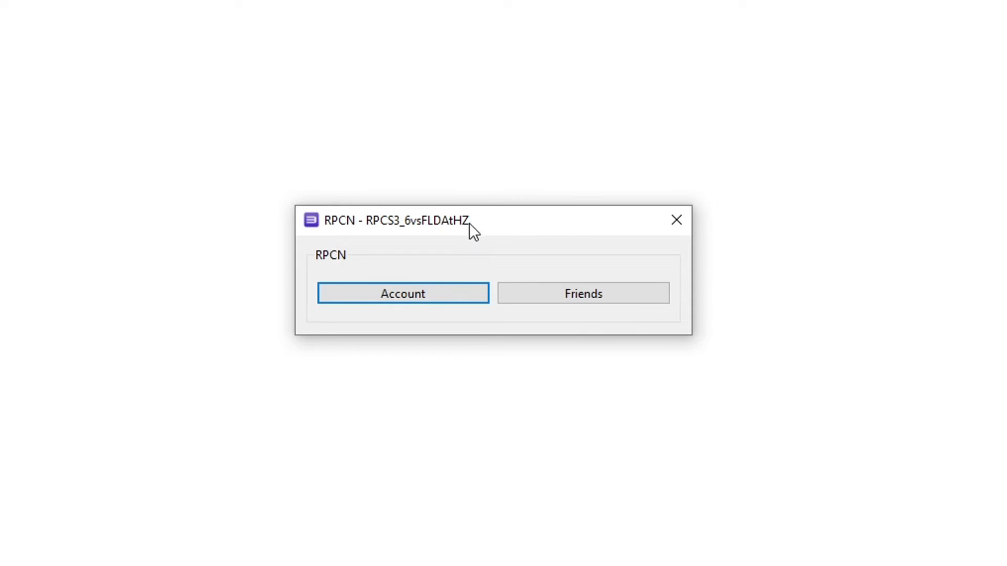
click(408, 304)
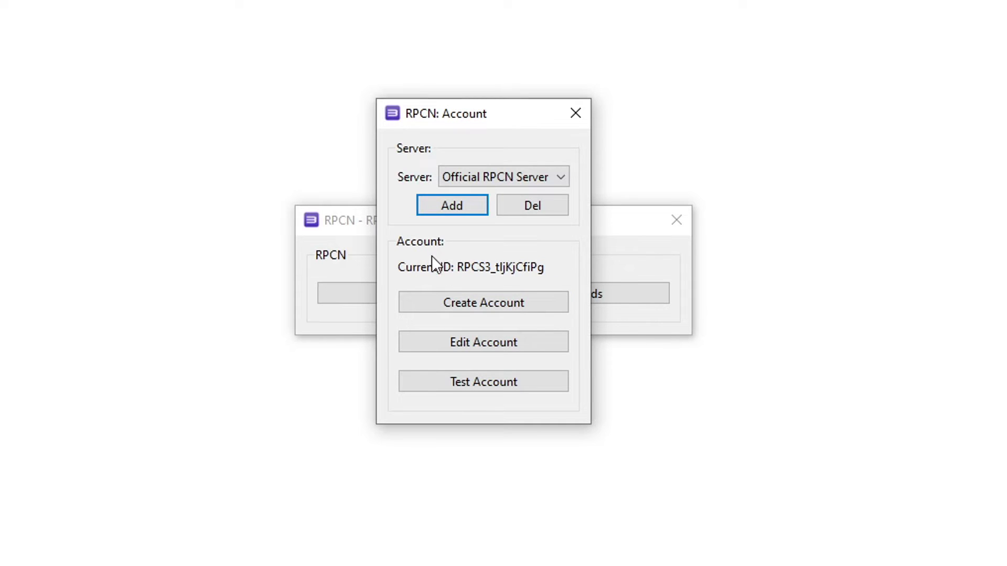
click(487, 310)
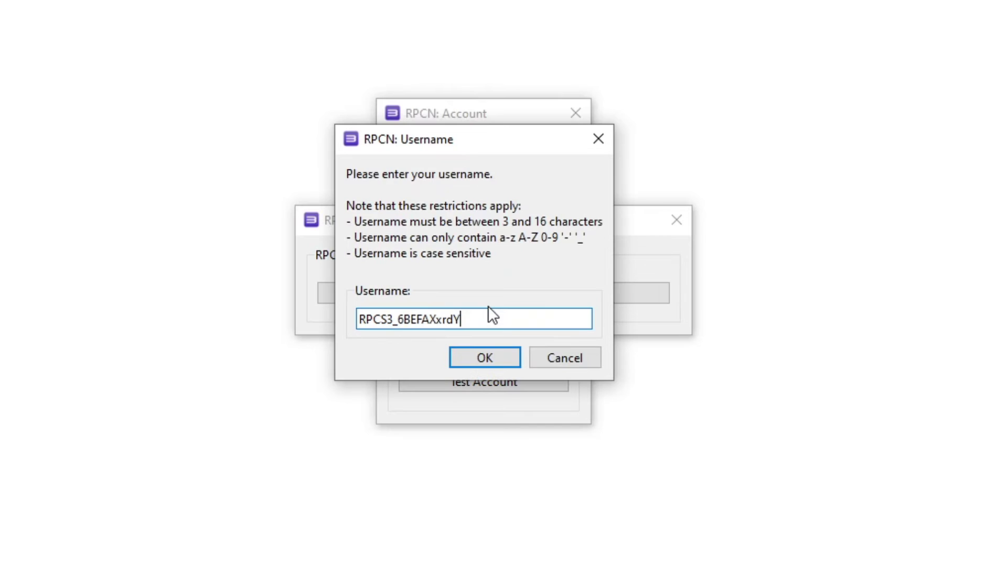
drag(462, 319, 300, 294)
text(DinoC)
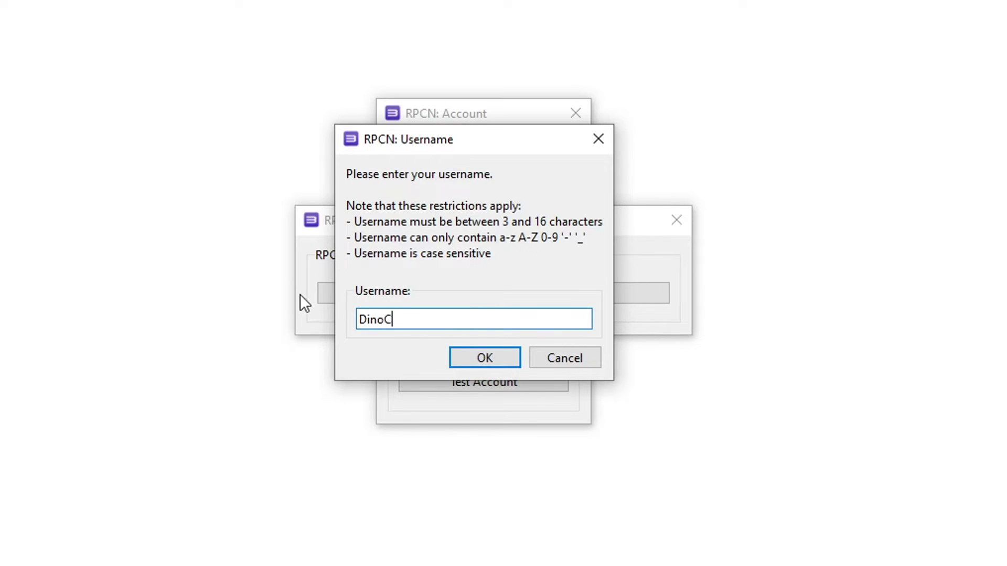
text(risisRemake)
click(486, 360)
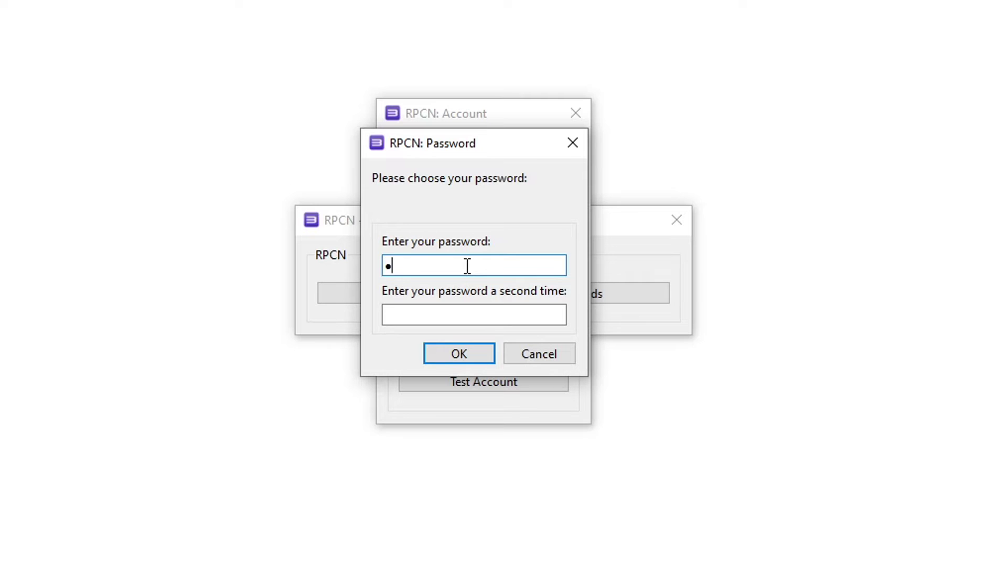
Step: Enter the RPCN account password in both password fields and confirm it
text(•••••••••••)
key(Tab)
text(•••••••••••)
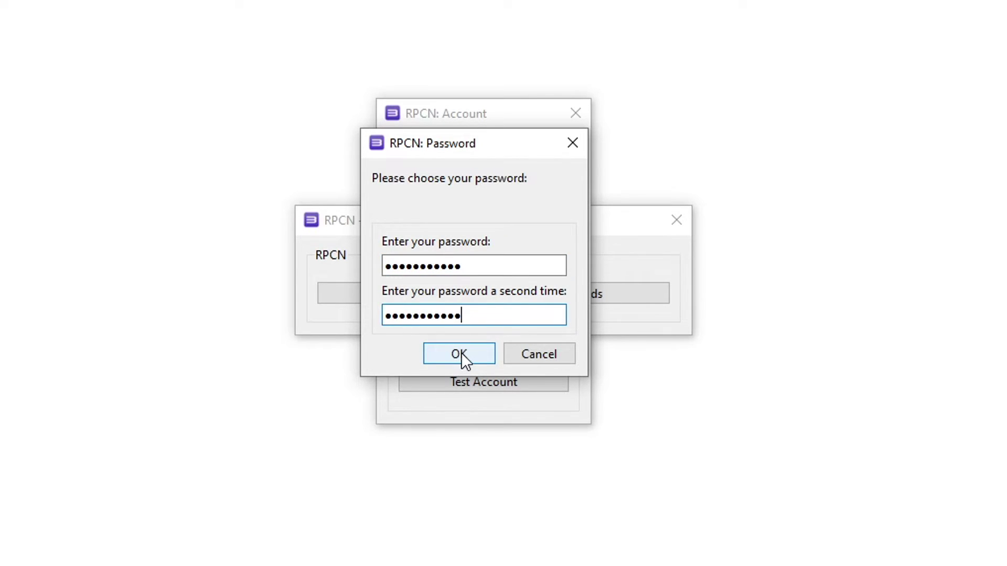
click(461, 353)
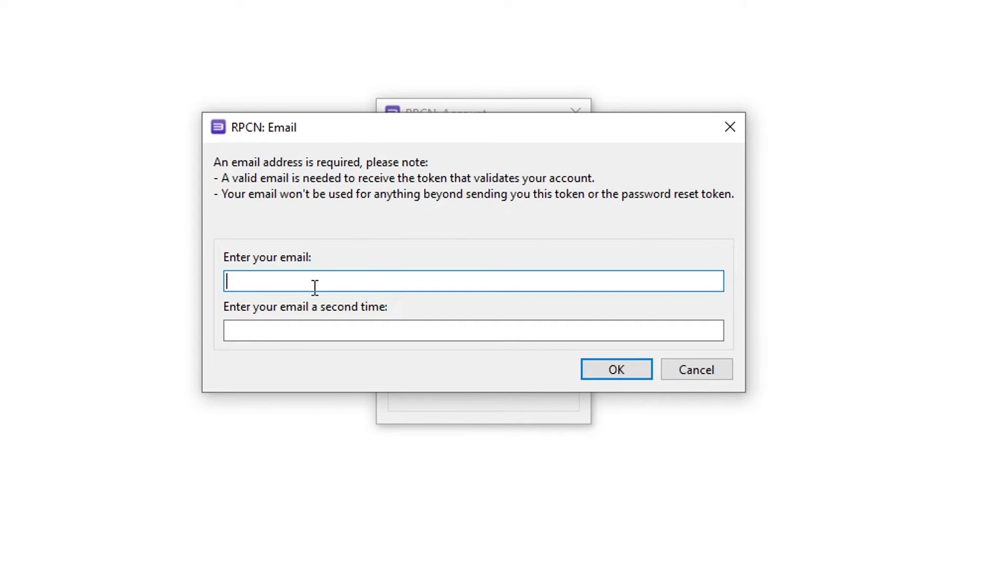
Step: Enter the account's e-mail address in both RPCN e-mail fields and confirm it
text(YourEmail@gmail.com)
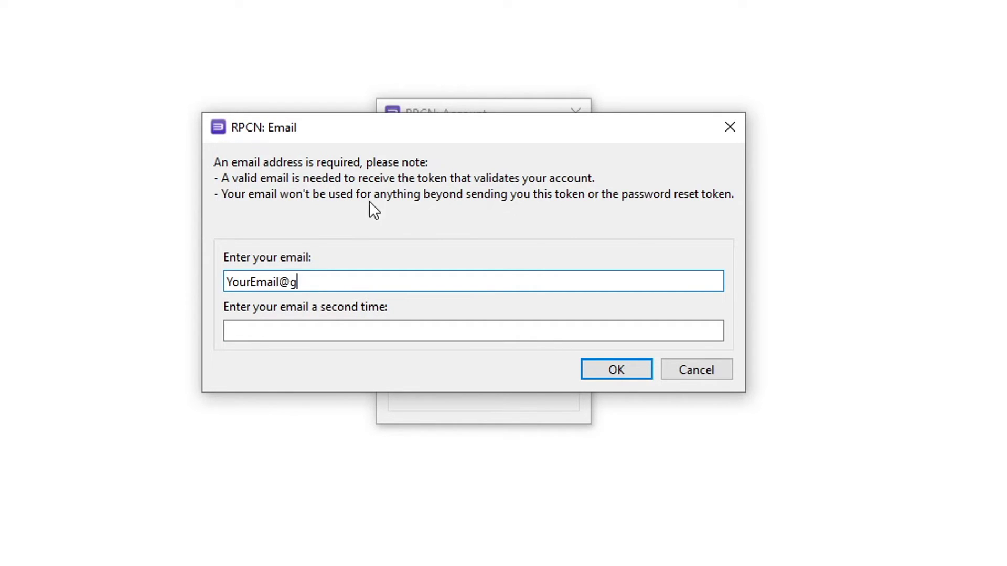
key(Tab)
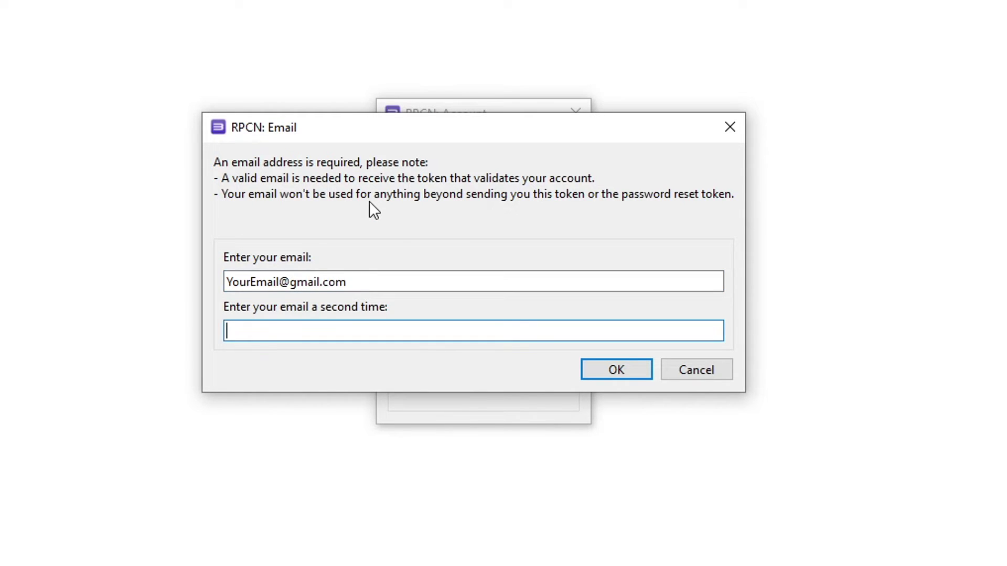
text(YourEmail@gmail)
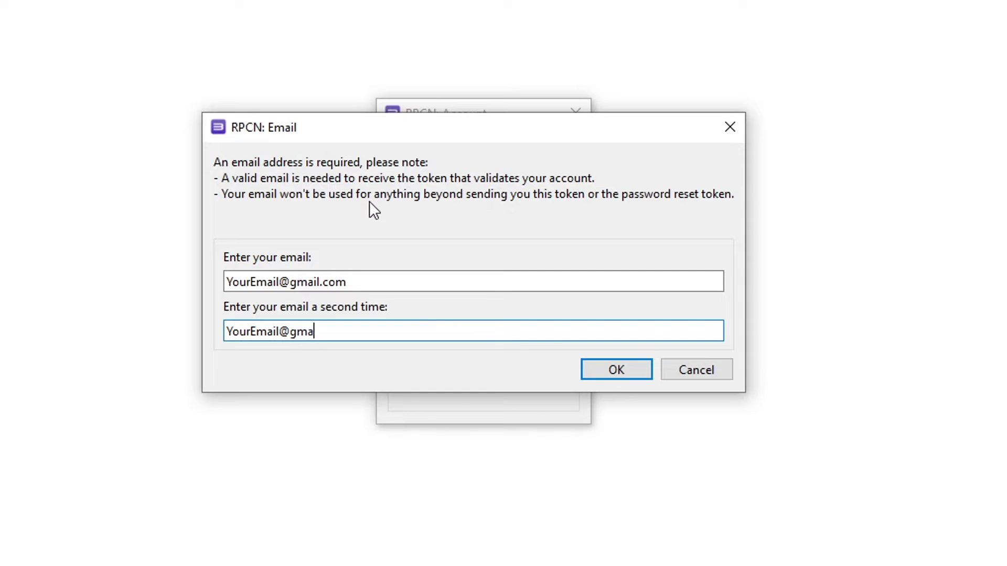
key(BackSpace)
key(Return)
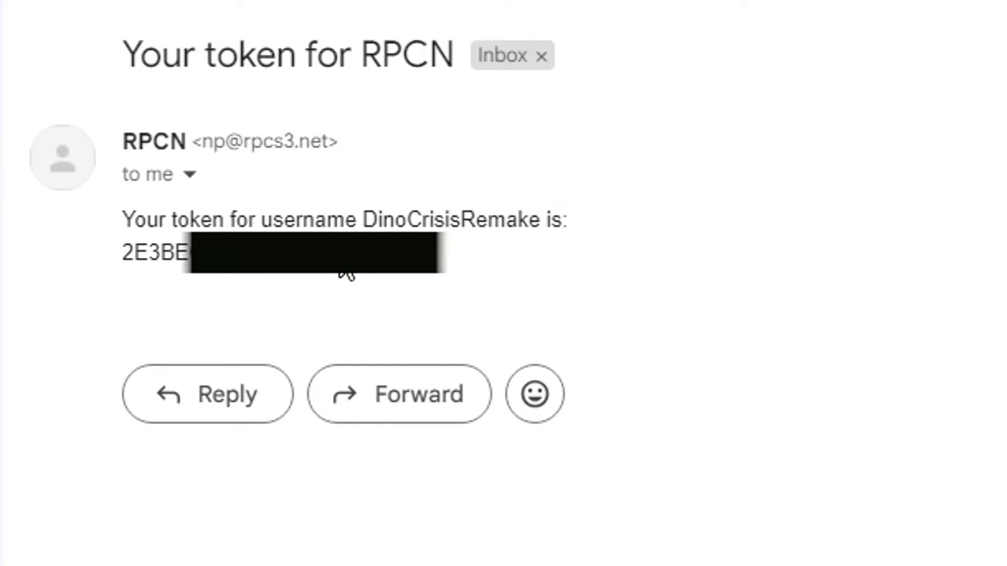
Step: Copy the RPCN token from the e-mail received in the inbox and submit it in the RPCN token field
drag(346, 260, 138, 268)
right_click(187, 262)
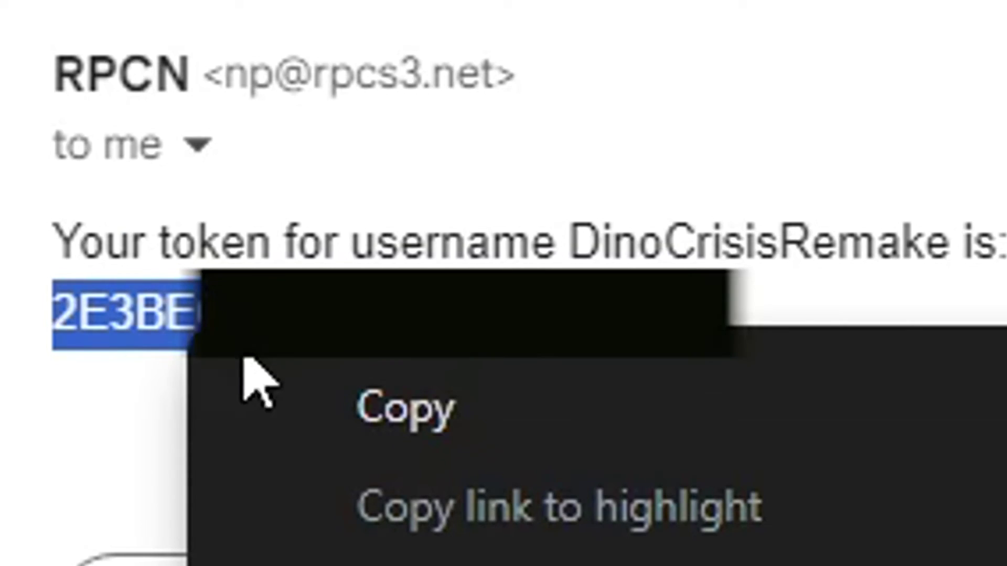
click(407, 410)
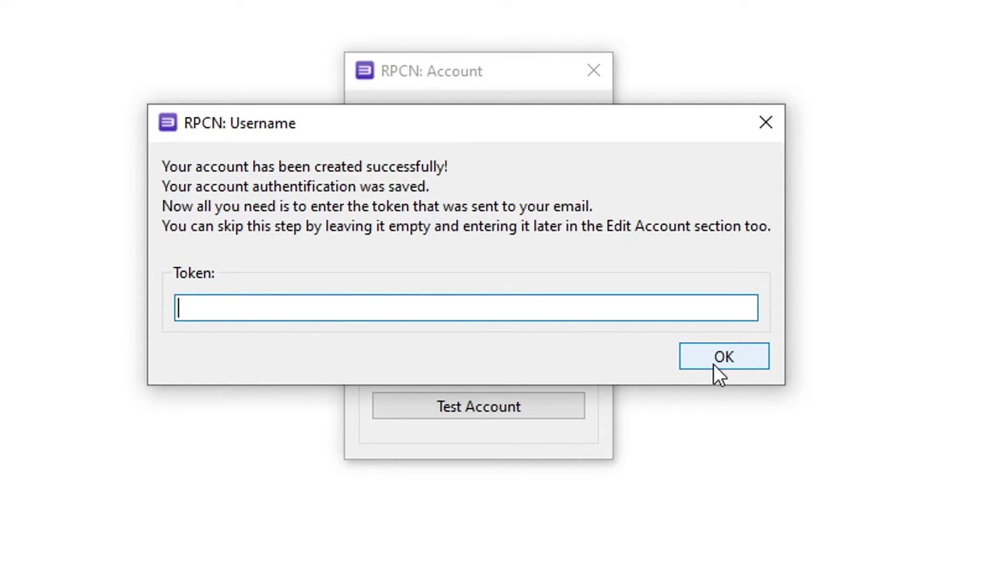
click(695, 364)
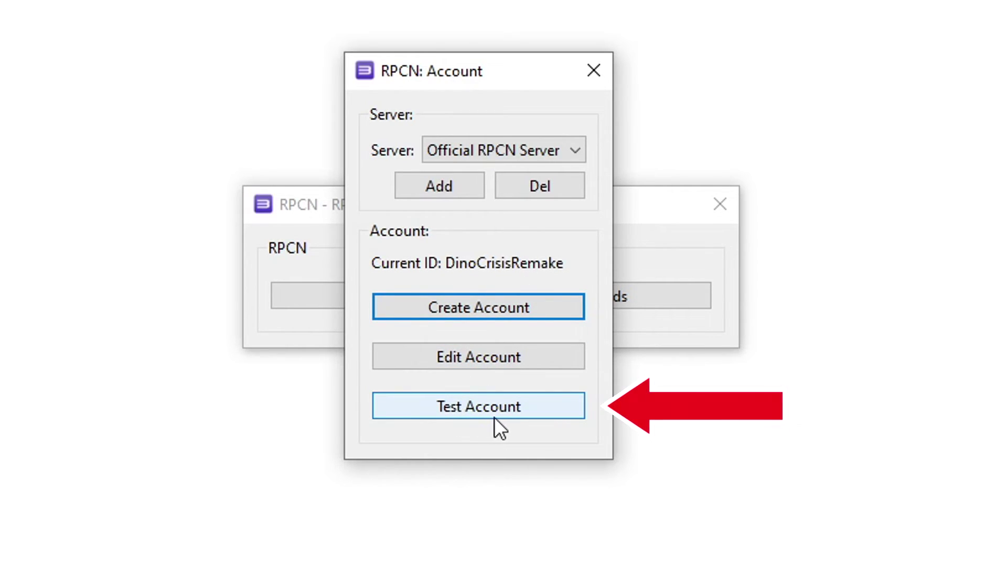
Step: Test the new RPCN account on the Official RPCN Server and close the account window
click(480, 410)
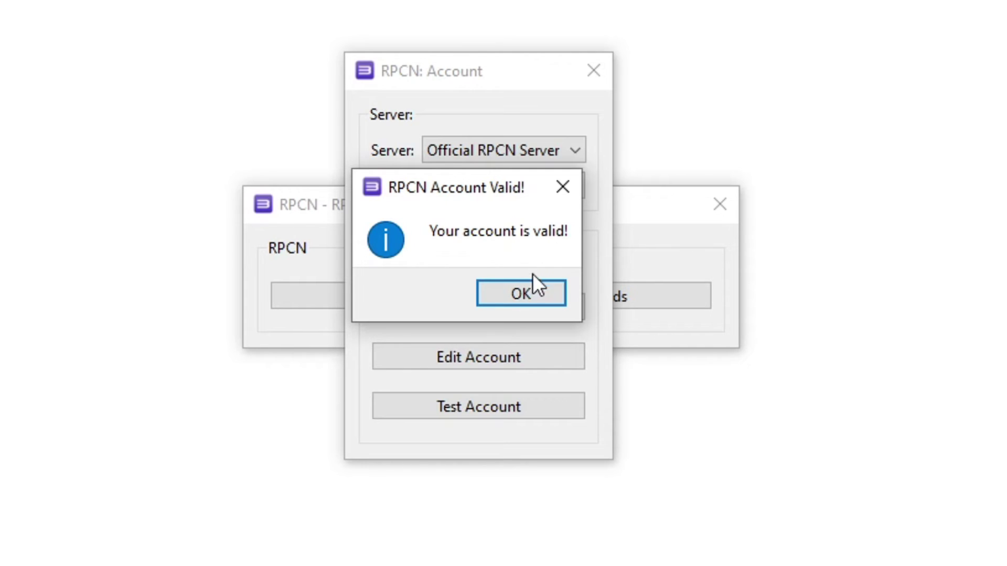
click(524, 297)
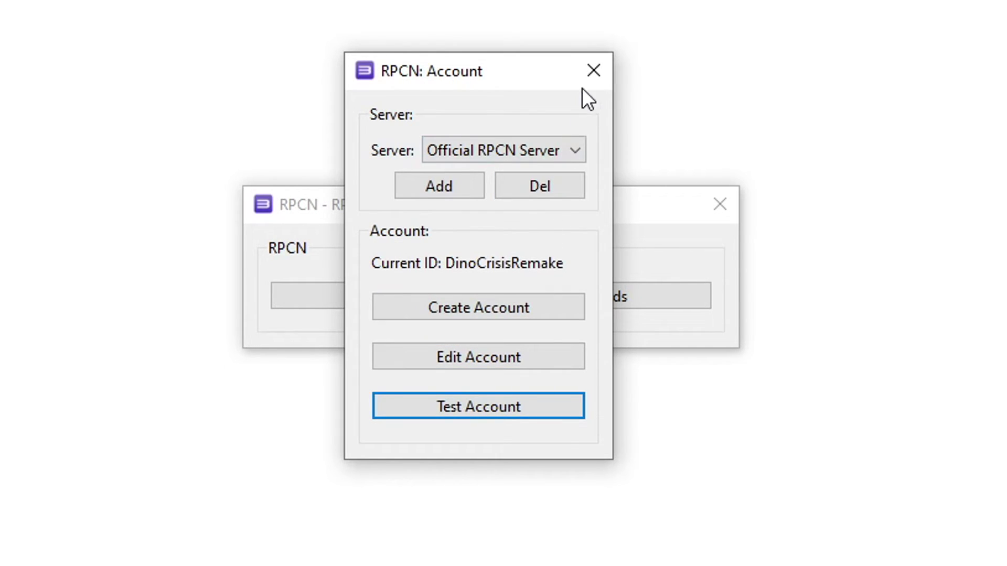
click(592, 70)
Step: Add a friend in the RPCN friends list by entering the friend's username and confirming the request
key(Tab)
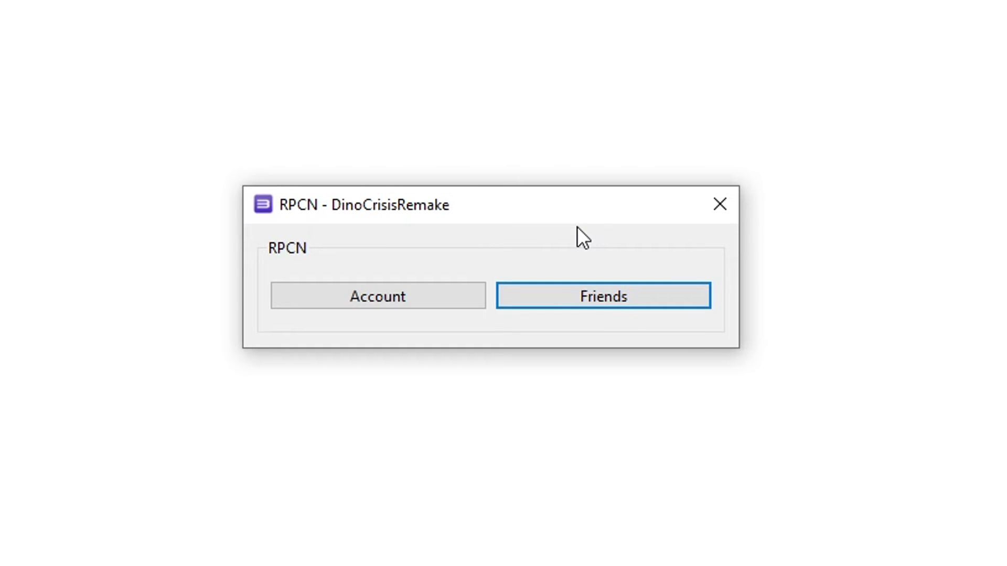
click(584, 294)
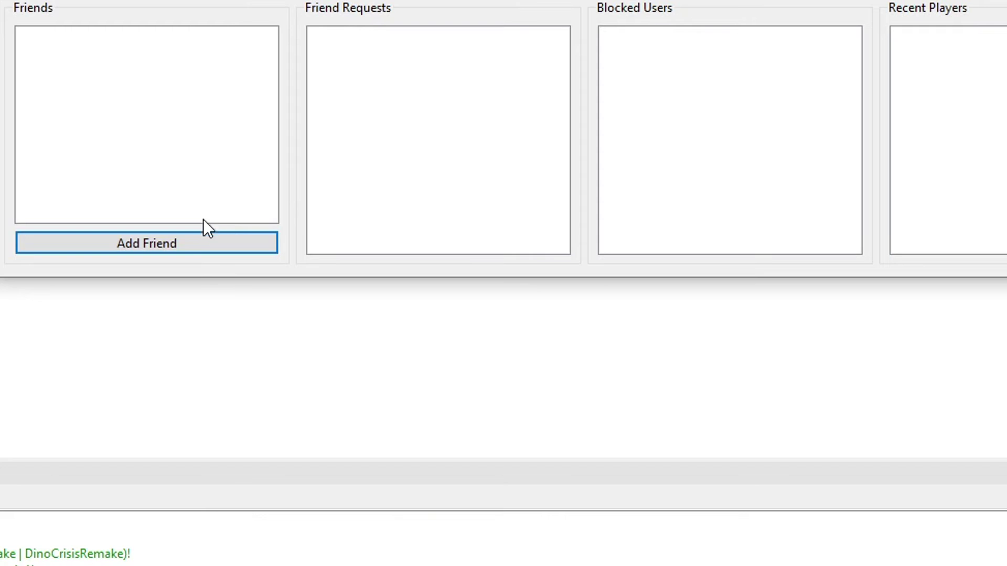
click(142, 247)
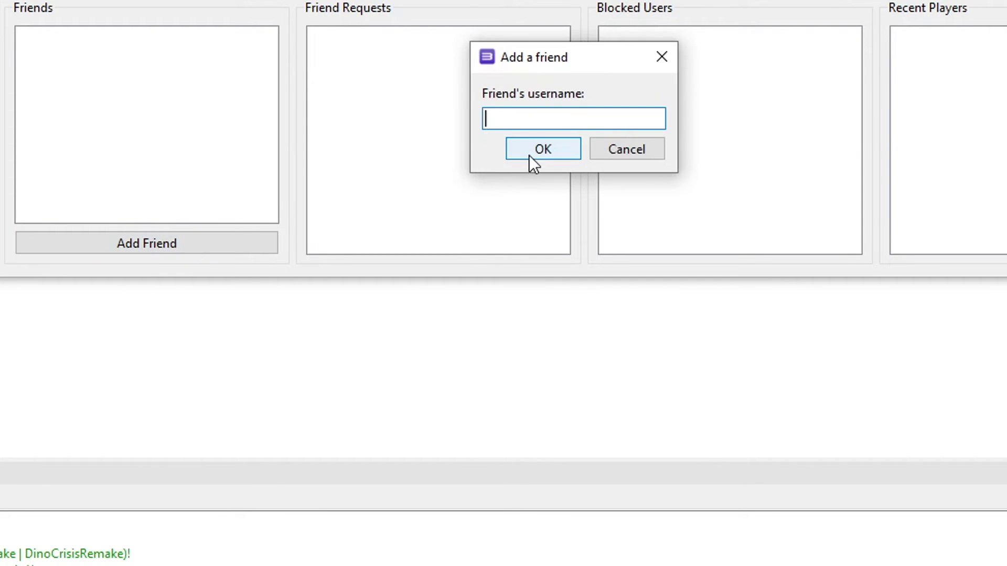
text(IgorL)
click(544, 151)
click(634, 144)
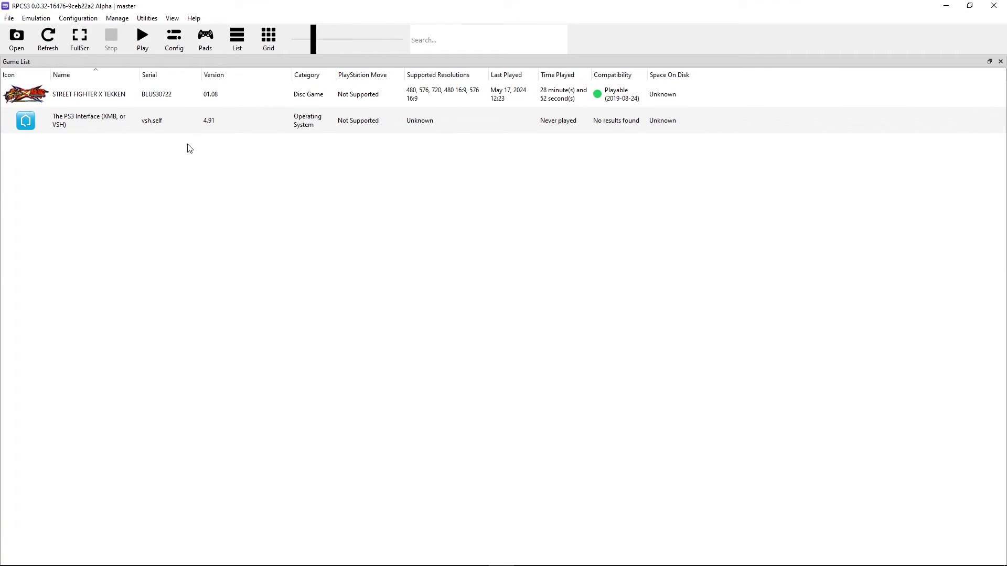
Step: Create a custom configuration from global settings for Street Fighter X Tekken and choose RPCN as its PSN status
click(163, 101)
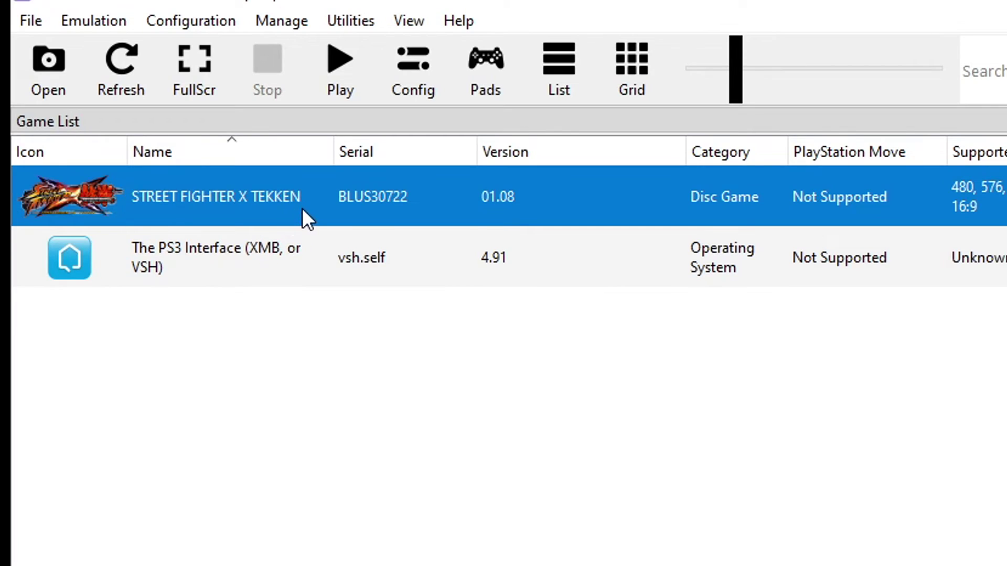
right_click(304, 203)
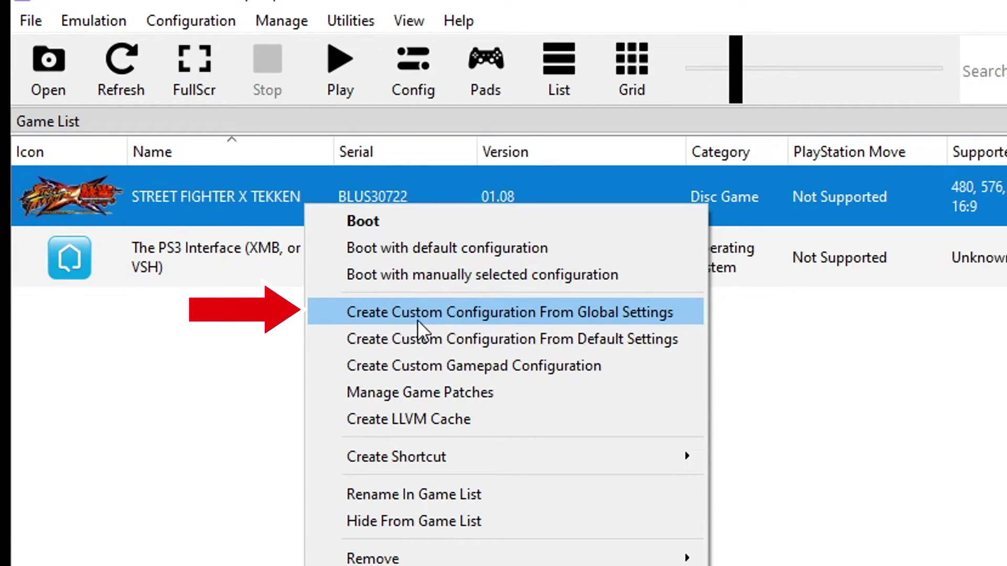
click(549, 319)
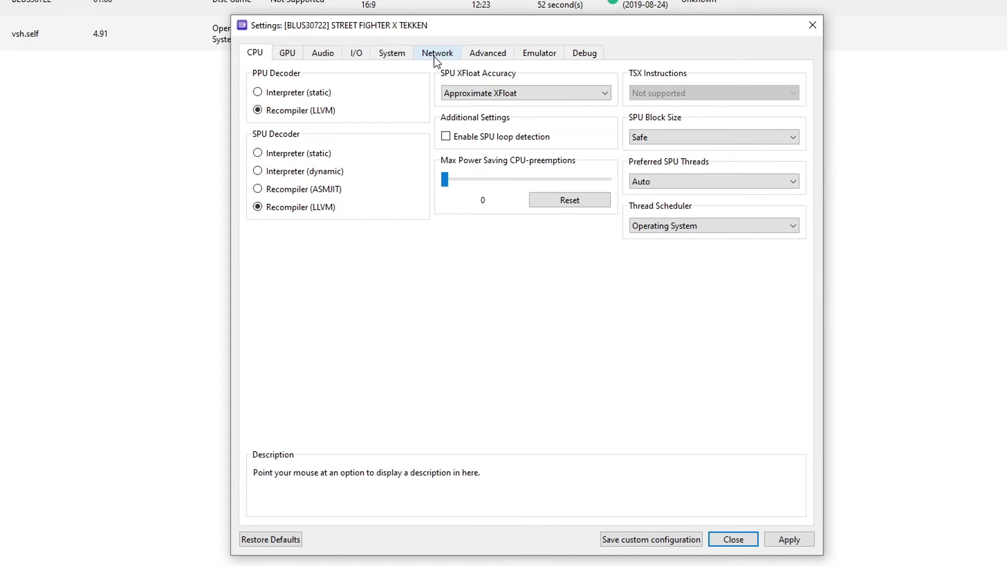
click(439, 56)
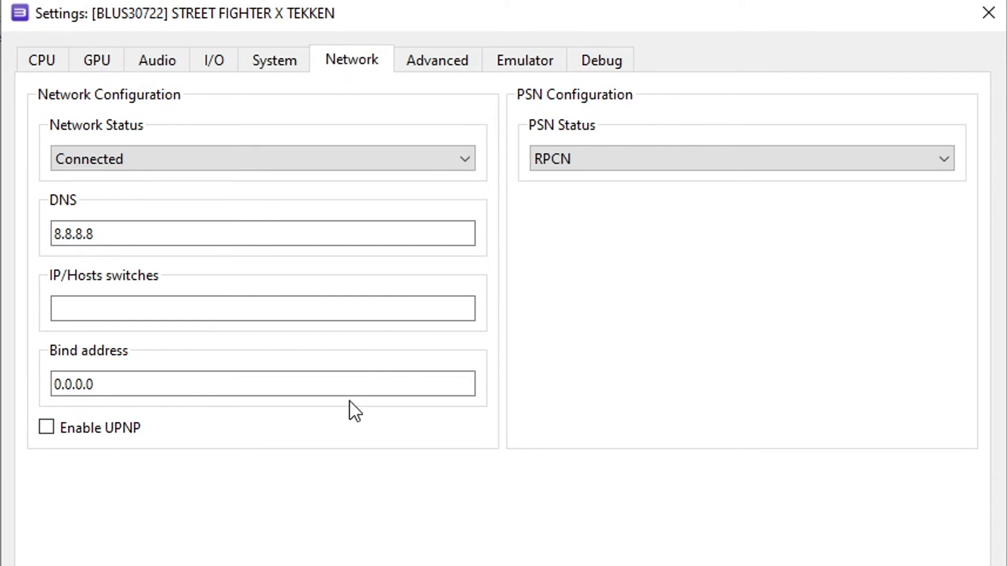
click(574, 158)
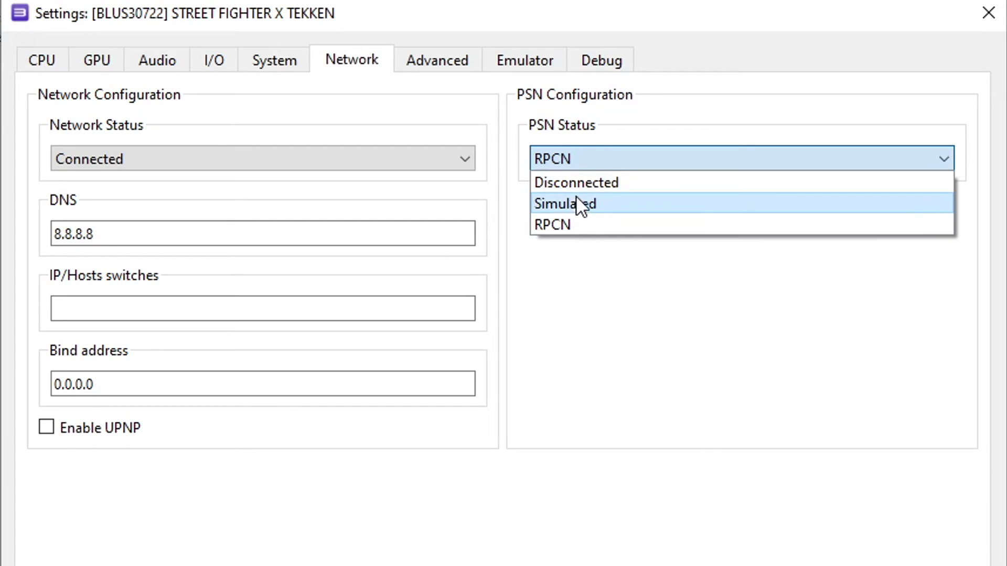
click(567, 227)
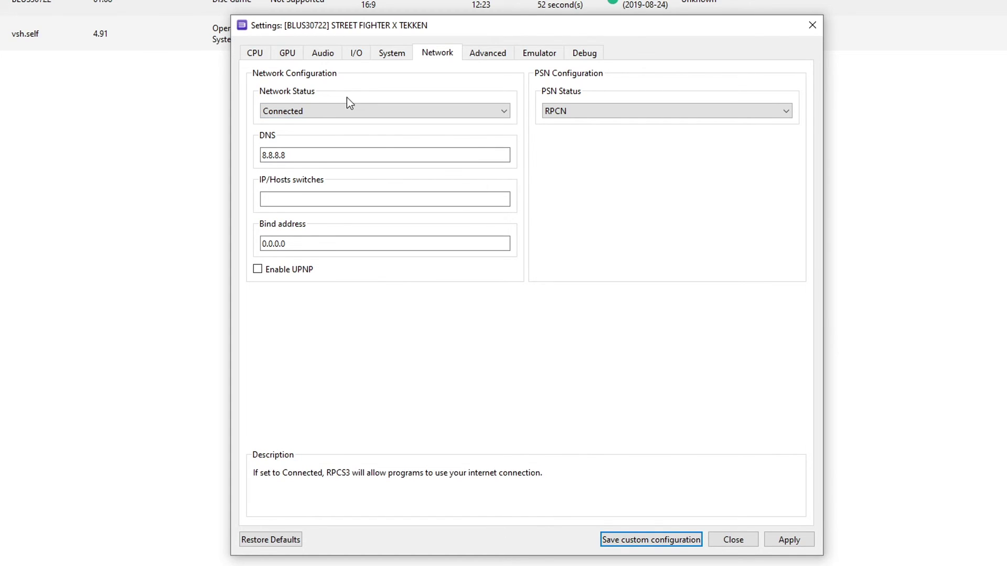
Step: Configure the game's graphics with the Vulkan renderer, a 16x anisotropic filter and a 150% (1920x1080) resolution scale
click(288, 55)
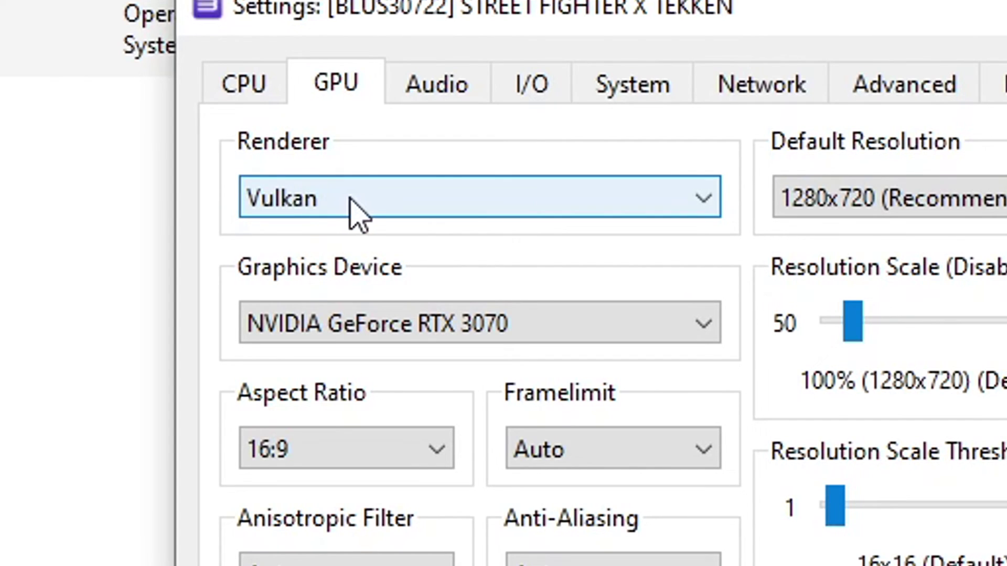
click(381, 202)
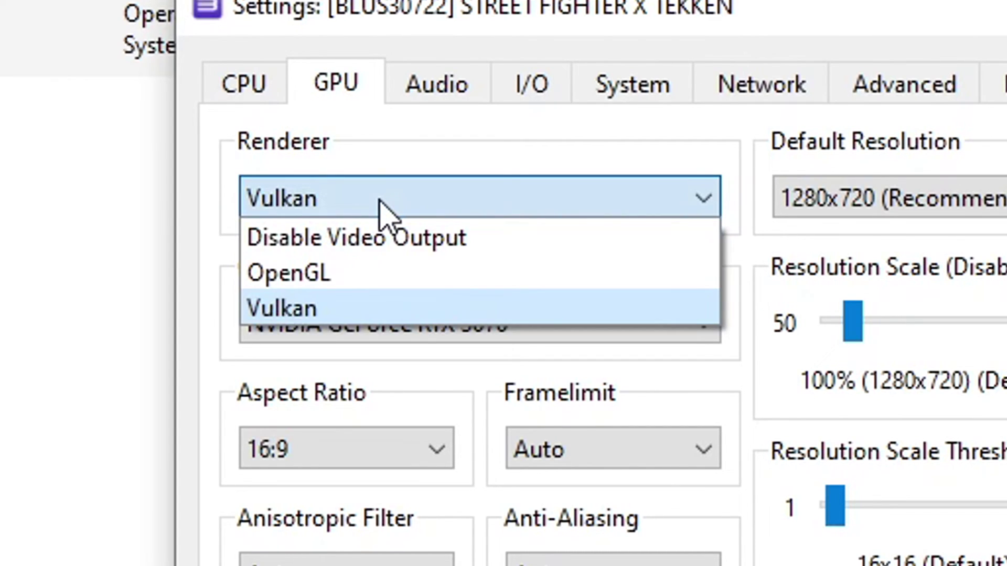
click(325, 312)
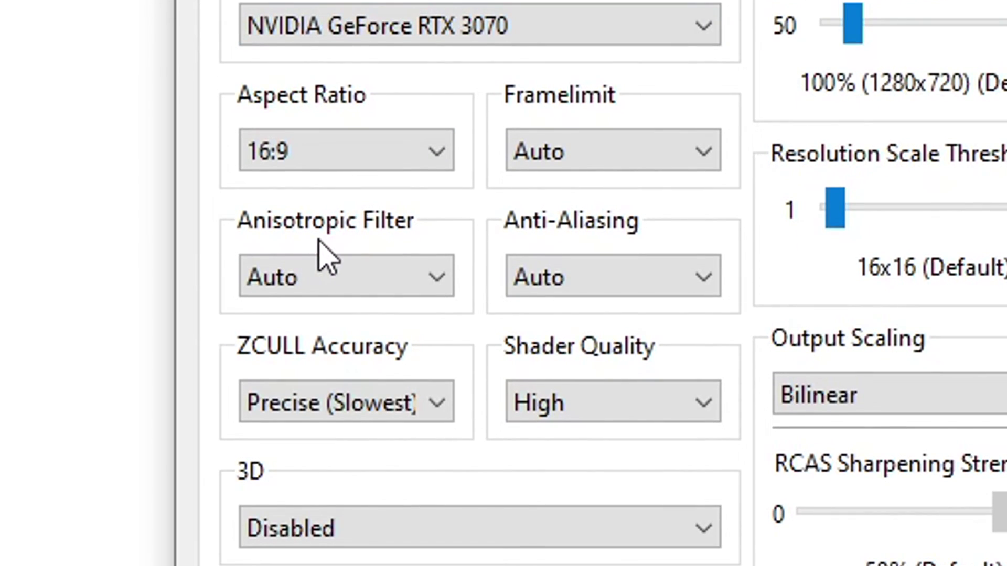
click(328, 286)
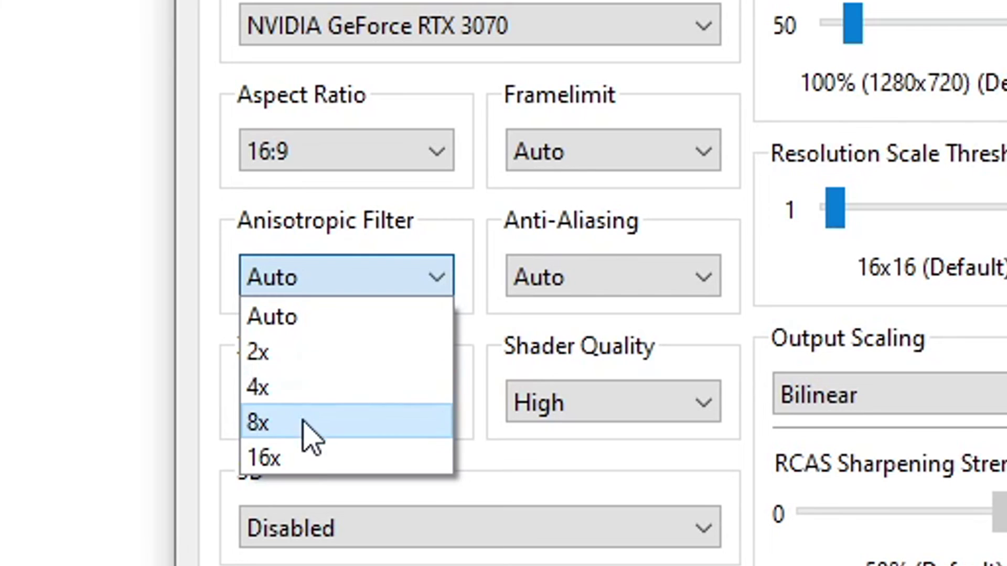
click(301, 470)
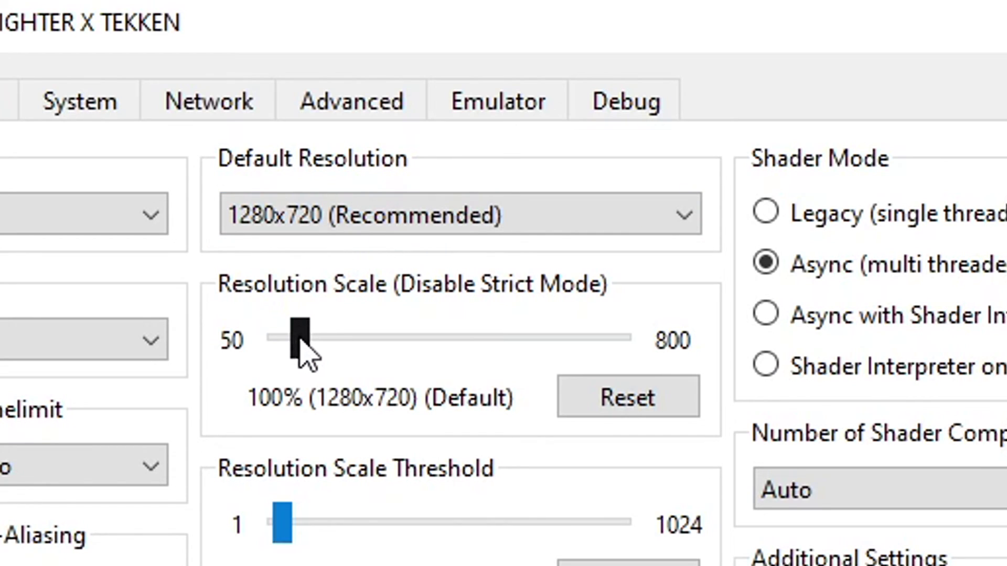
drag(300, 342, 321, 341)
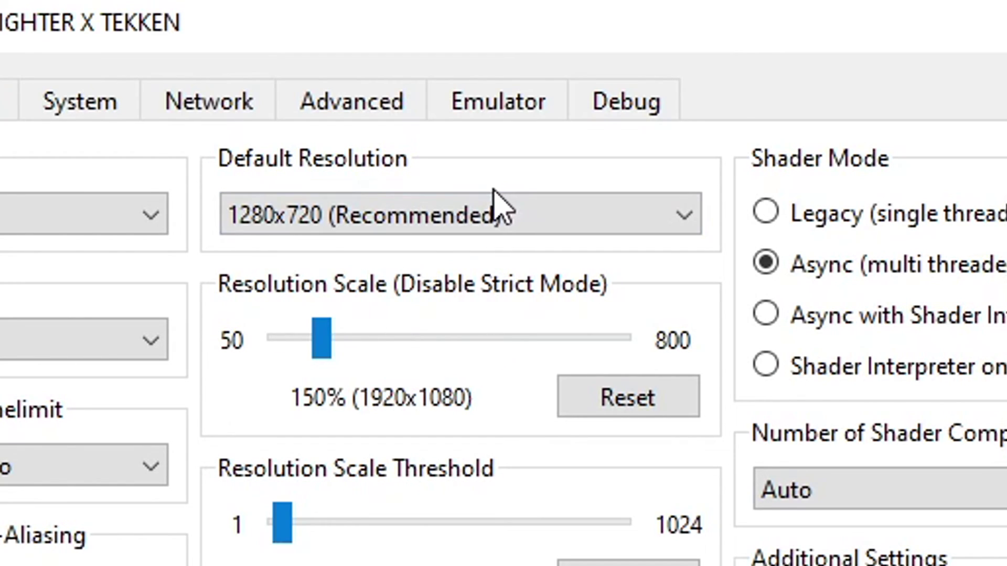
Step: Check the Emulator settings, apply the changes and save the custom configuration for Street Fighter X Tekken
click(506, 114)
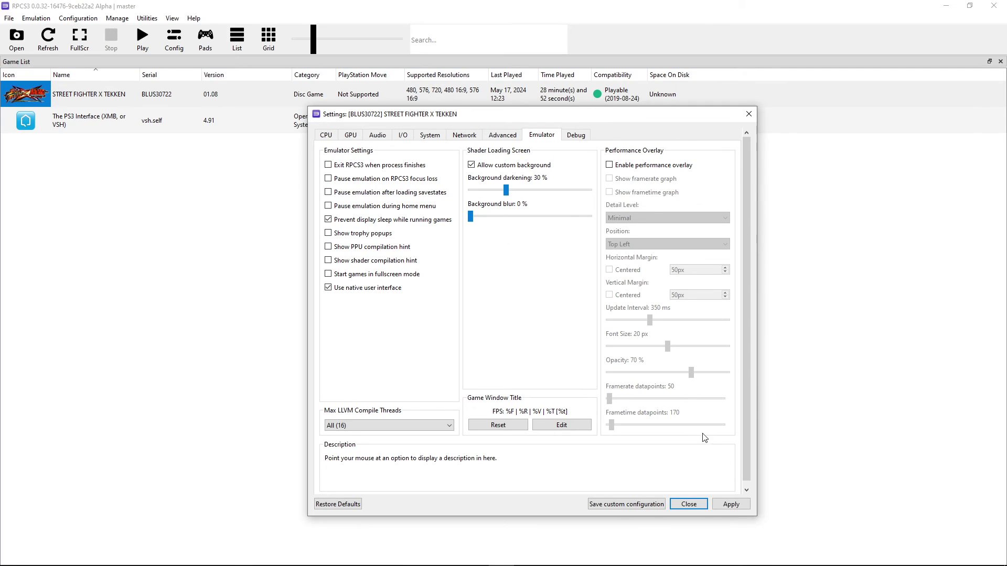
click(730, 507)
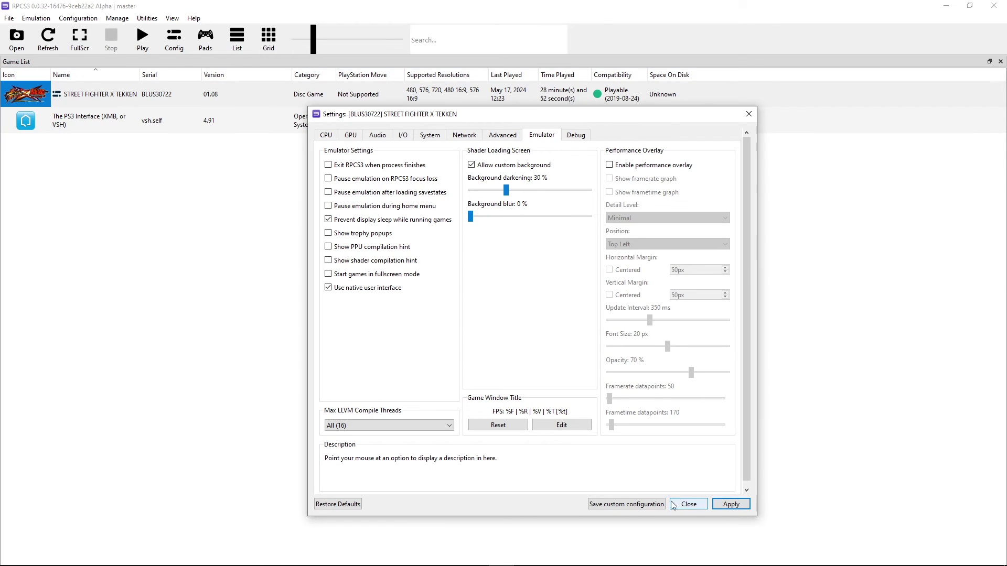
click(628, 505)
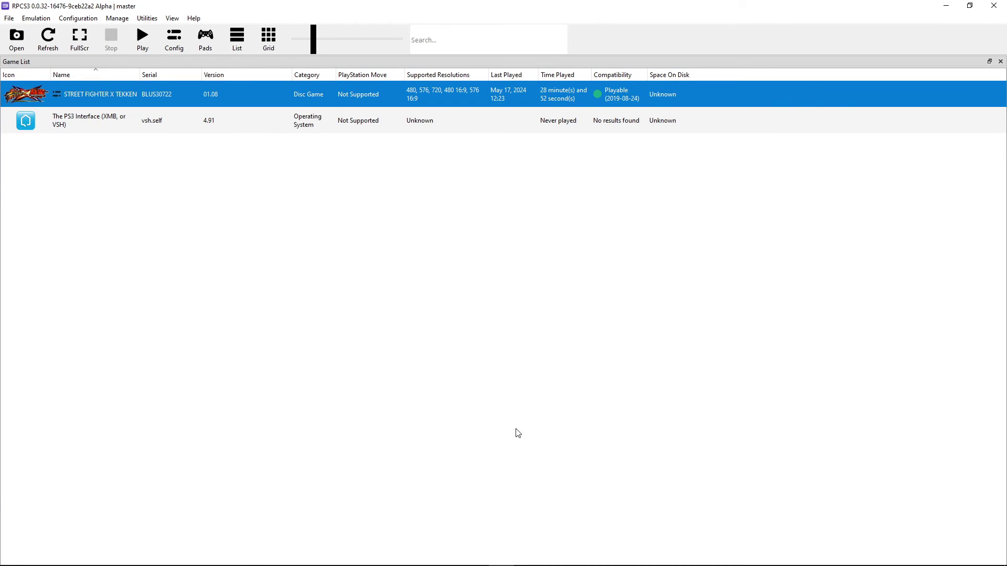
Step: Set the Player 1 gamepad handler to XInput and save the gamepad settings
click(209, 52)
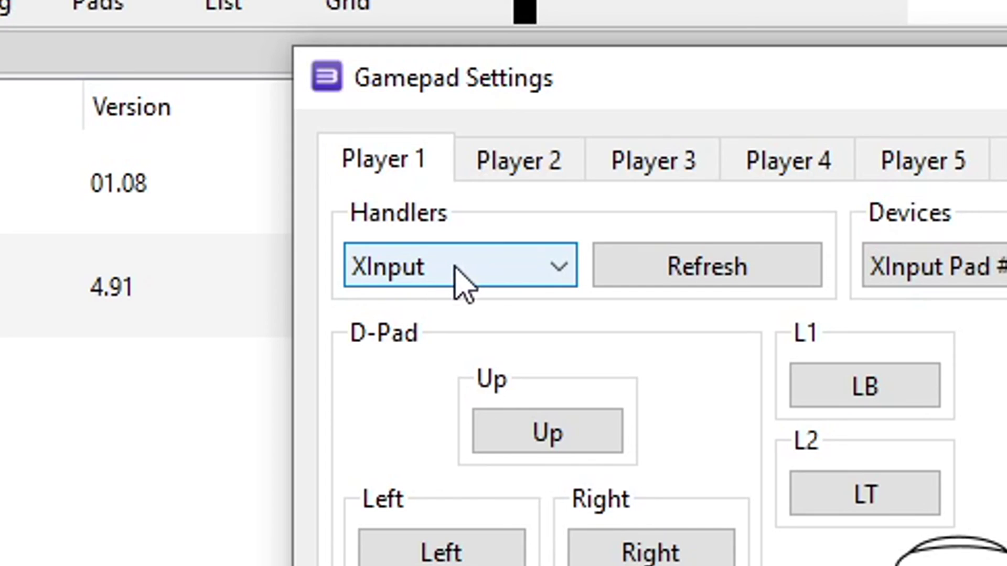
click(461, 283)
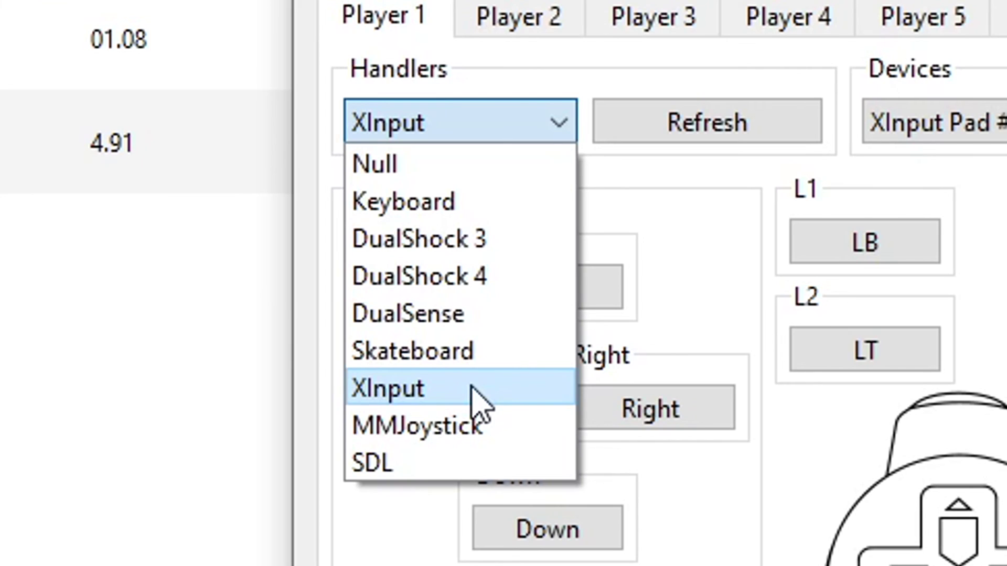
click(397, 389)
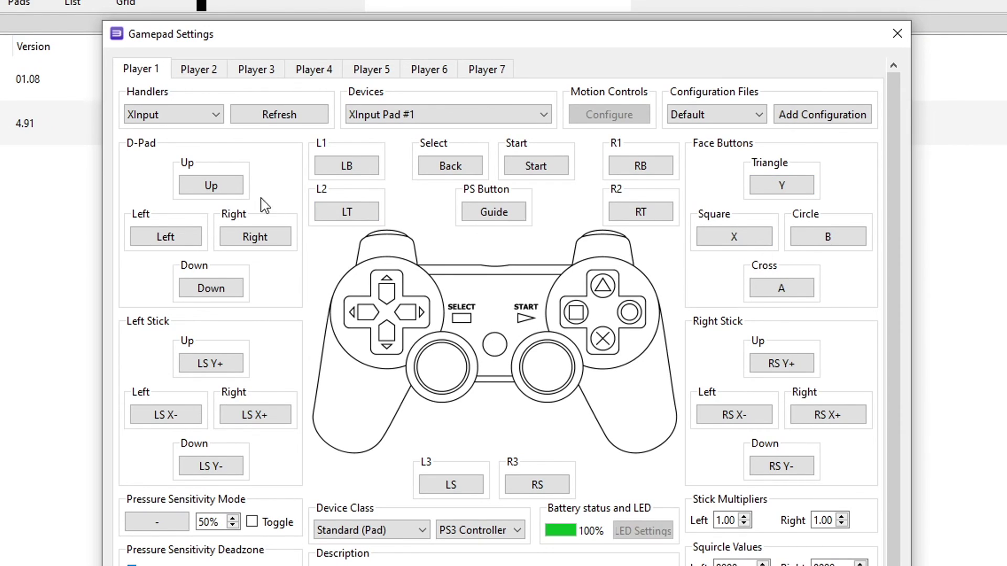
click(212, 115)
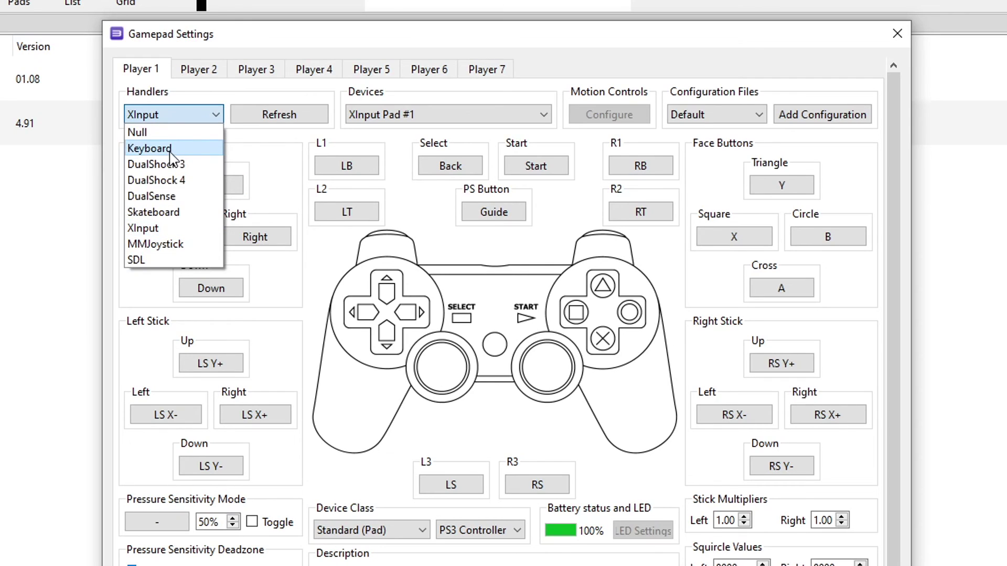
key(Escape)
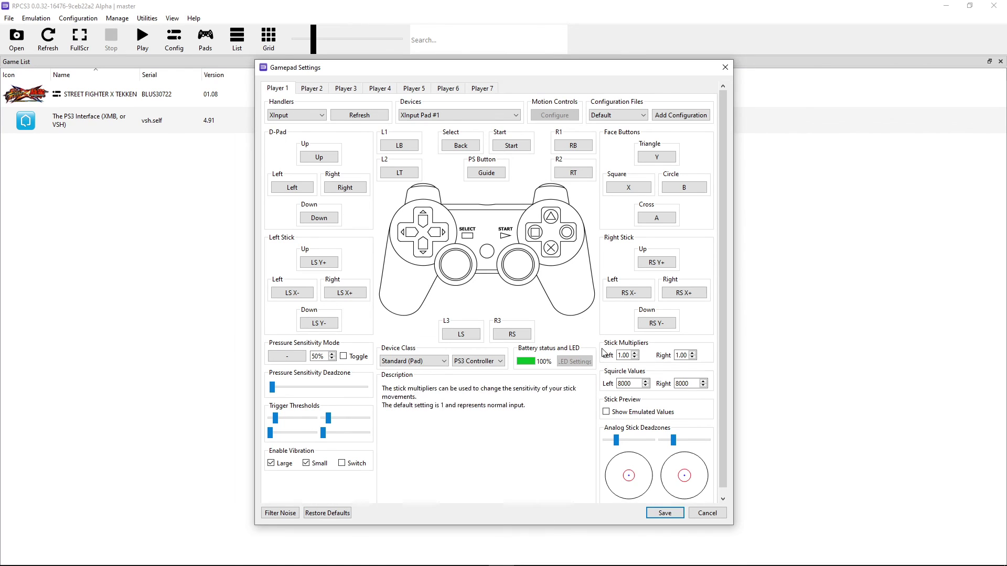
click(664, 513)
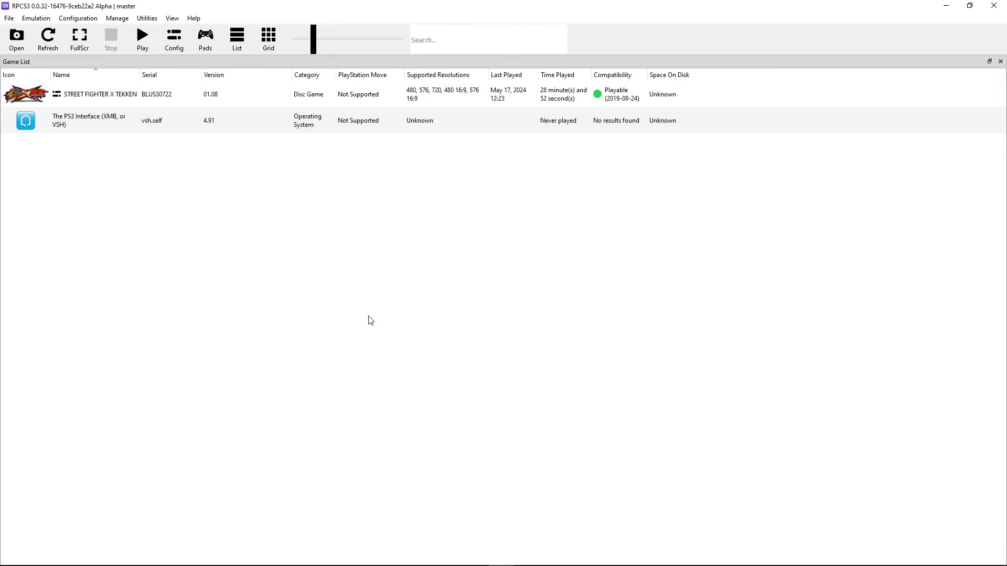
Step: Launch Street Fighter X Tekken from the game list and look through the modes offered under Online Battle
click(110, 103)
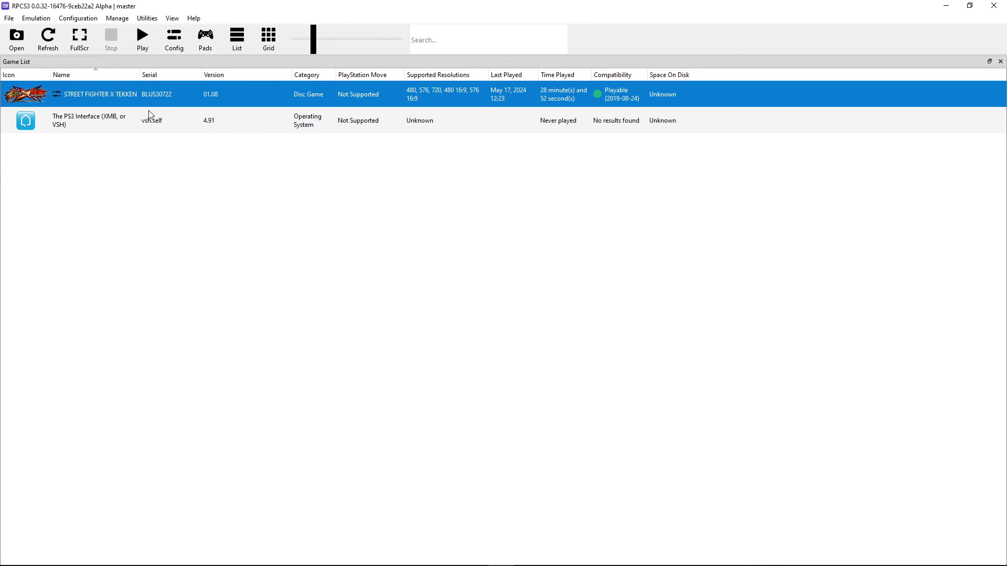
double_click(97, 96)
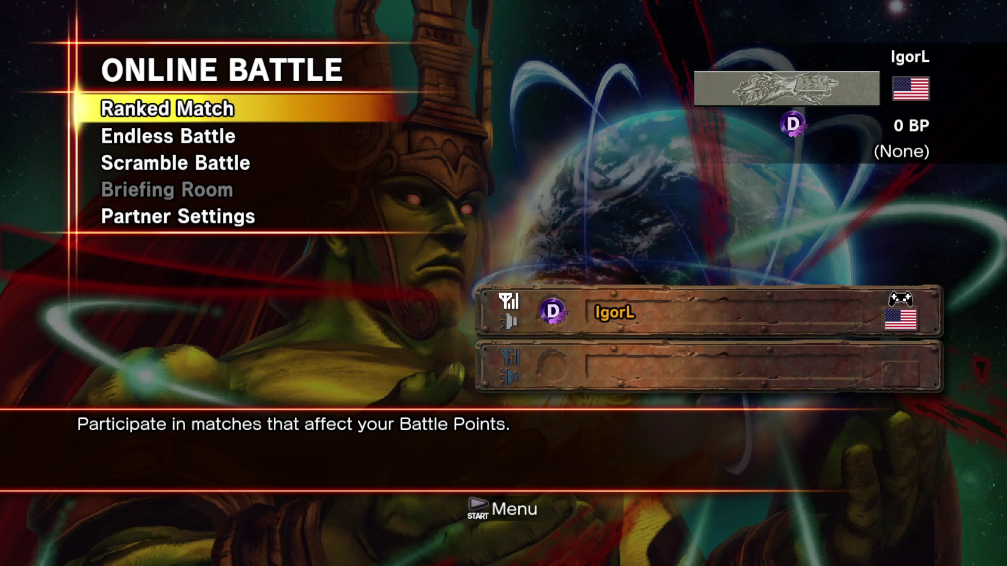
key(Down)
key(Down)
key(Down)
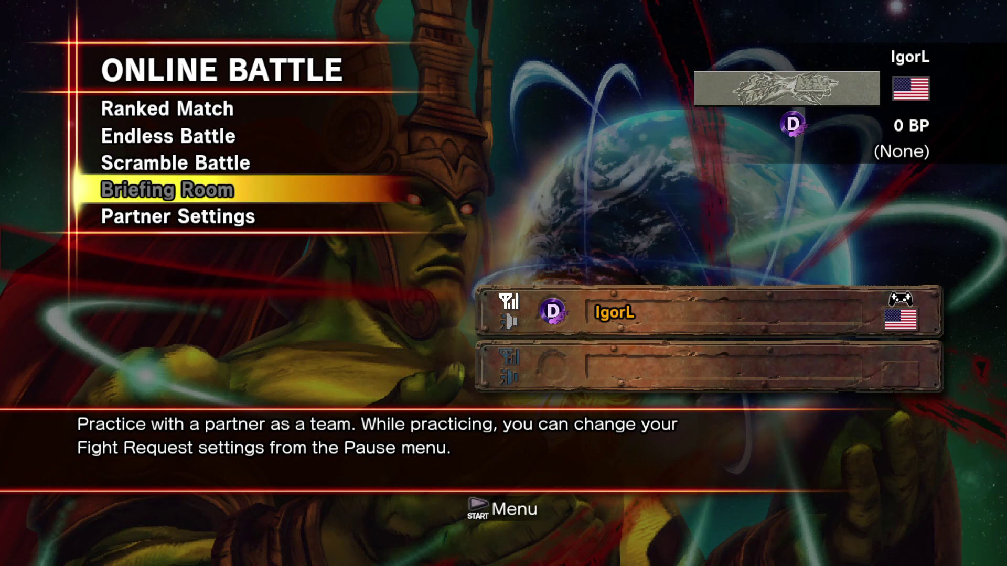
key(Down)
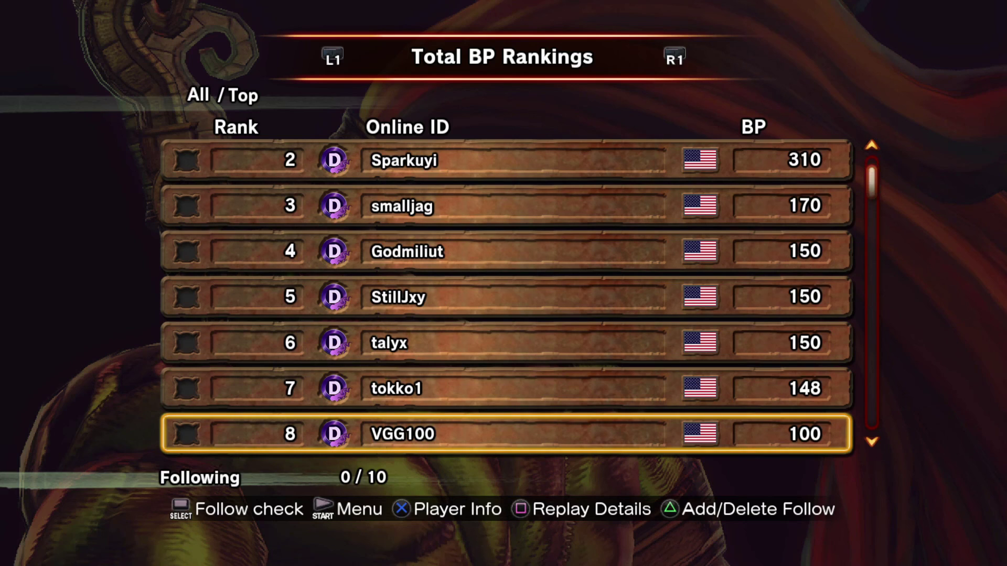
Step: Look through the players listed in the Total BP Rankings
key(Down)
key(Down)
key(Down)
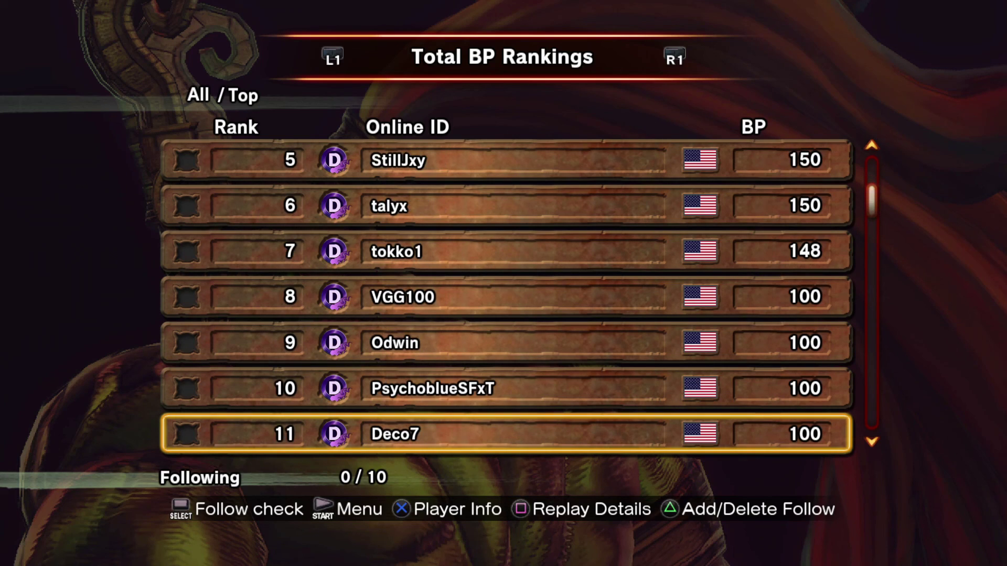
key(Down)
key(Down)
key(Down)
key(Down)
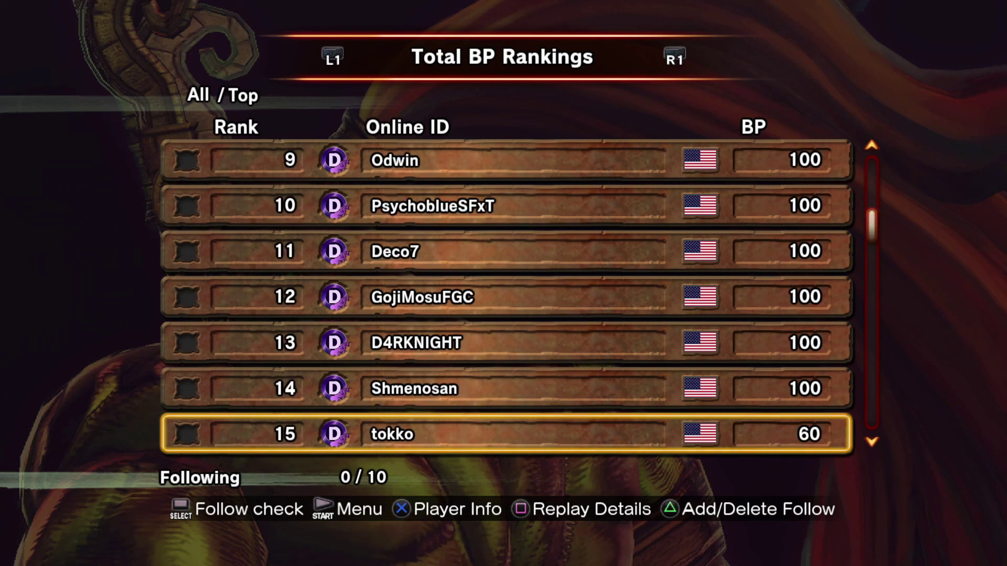
key(Down)
key(Down)
key(Down)
key(Down)
key(Down)
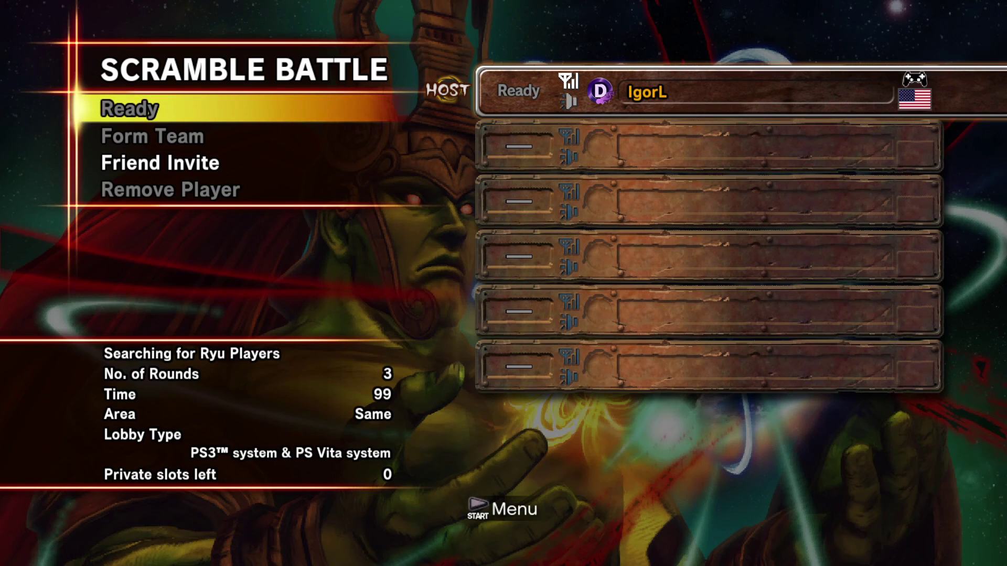
Step: View the friend invite screen of the hosted Scramble Battle lobby and return to the lobby
key(Down)
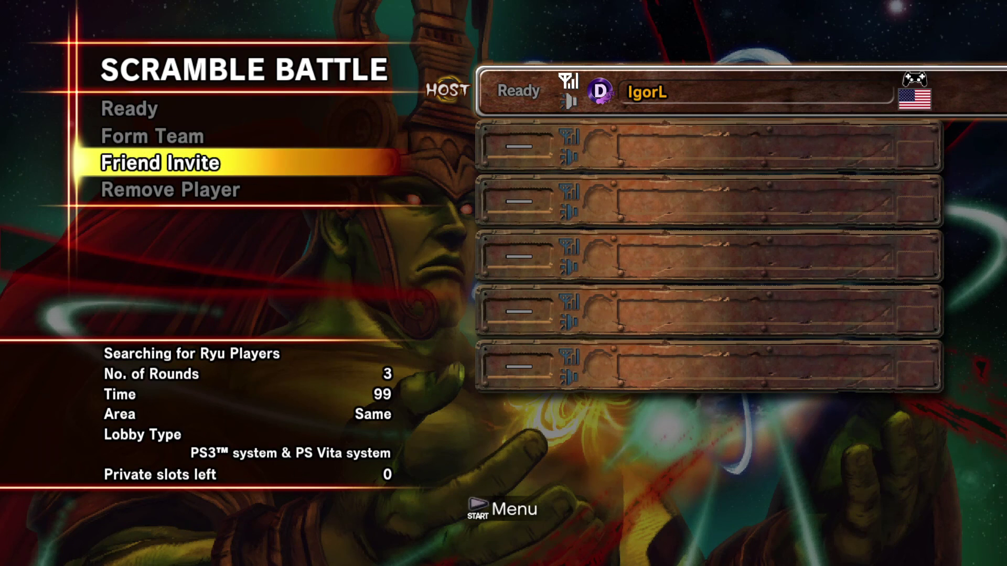
key(Return)
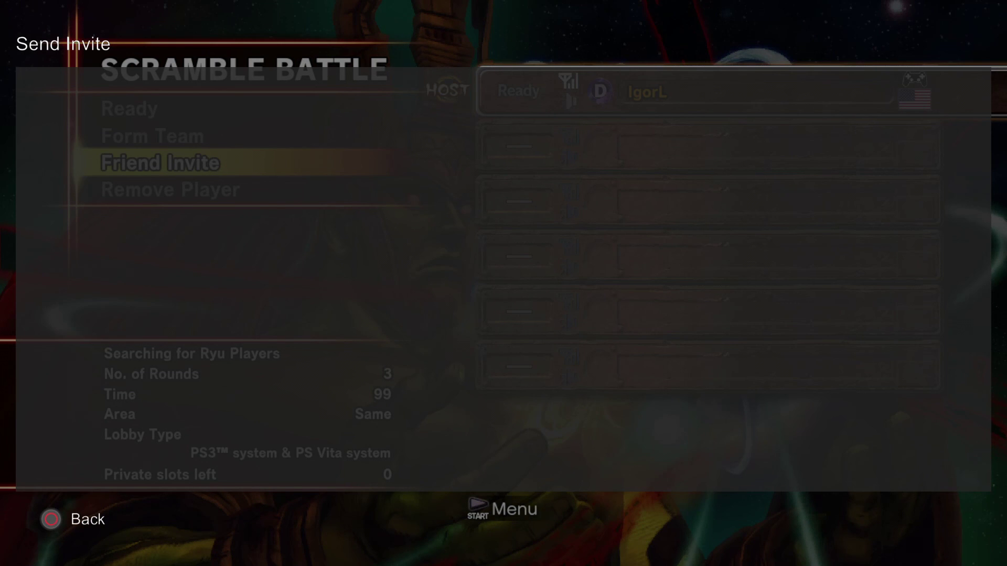
key(Escape)
key(Up)
key(Up)
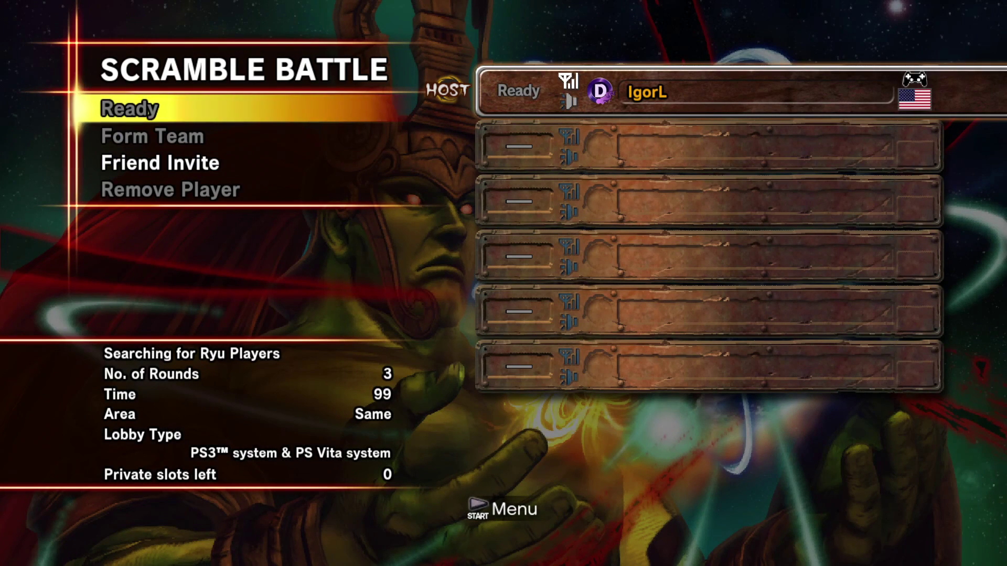
key(Down)
key(Up)
key(Down)
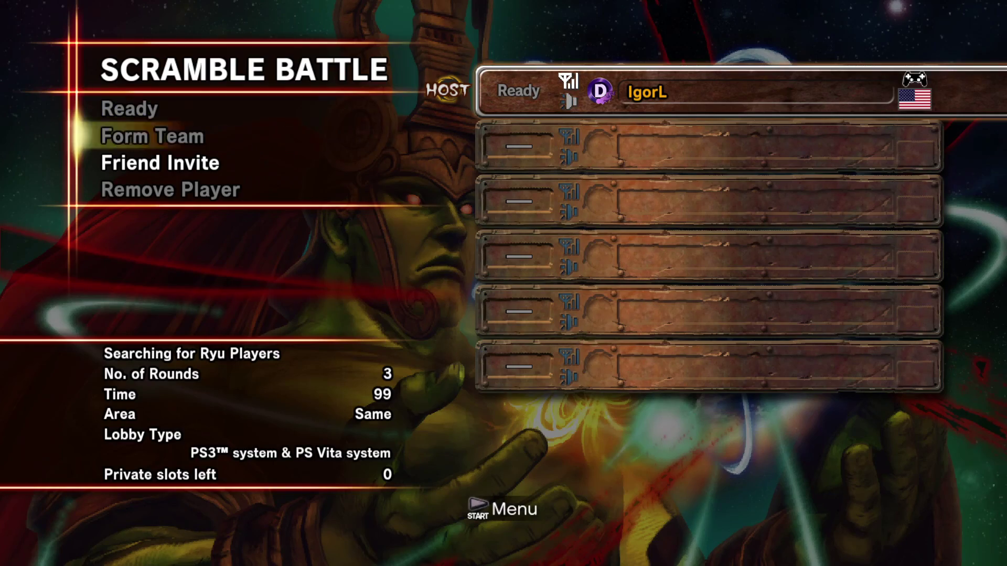
key(Down)
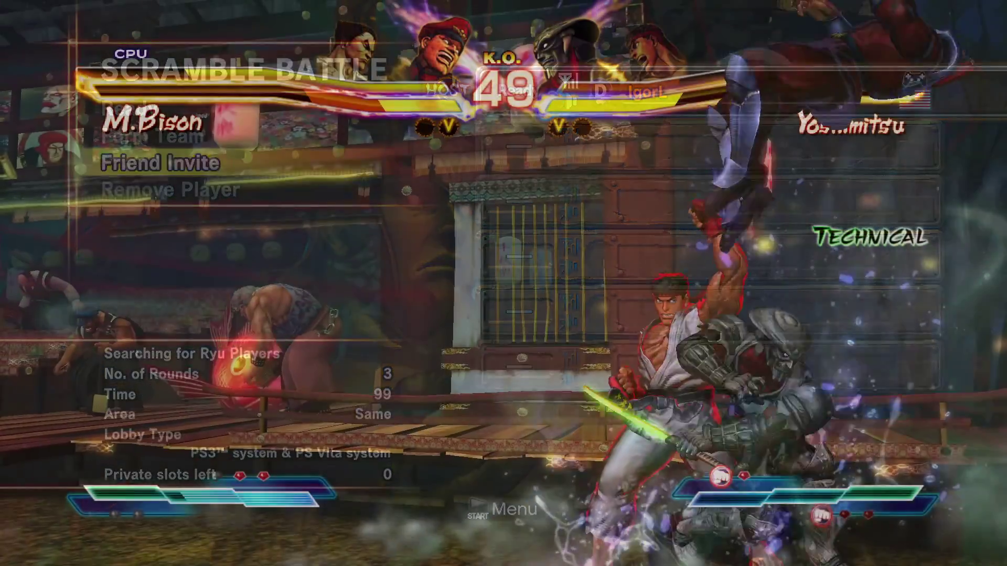